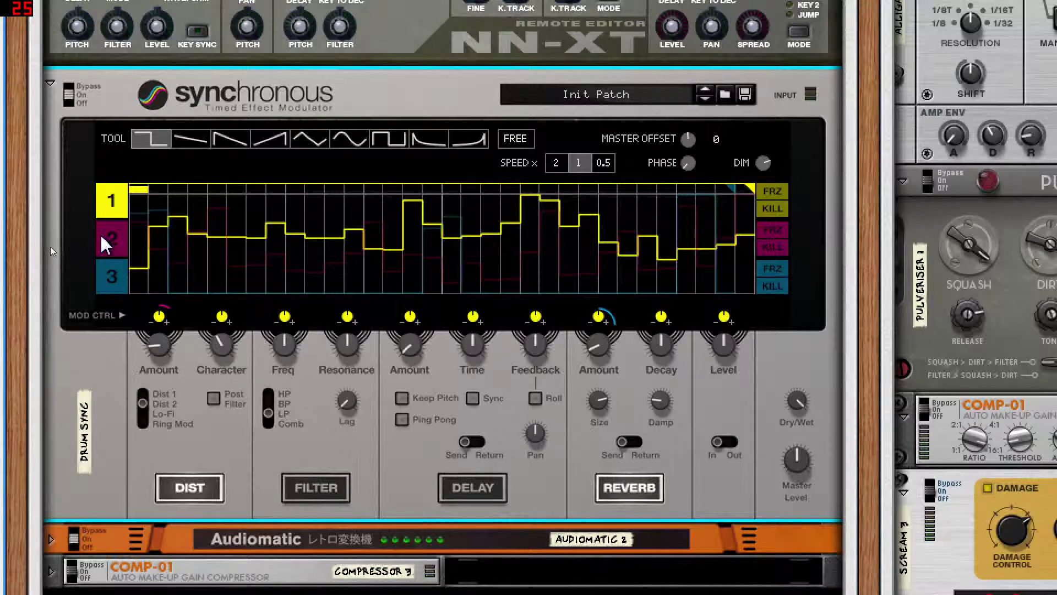
Inspect Synchronous modulation curves 2 and 3 and trace the device's CV output cables to the Combinator's programmer CV inputs
click(165, 320)
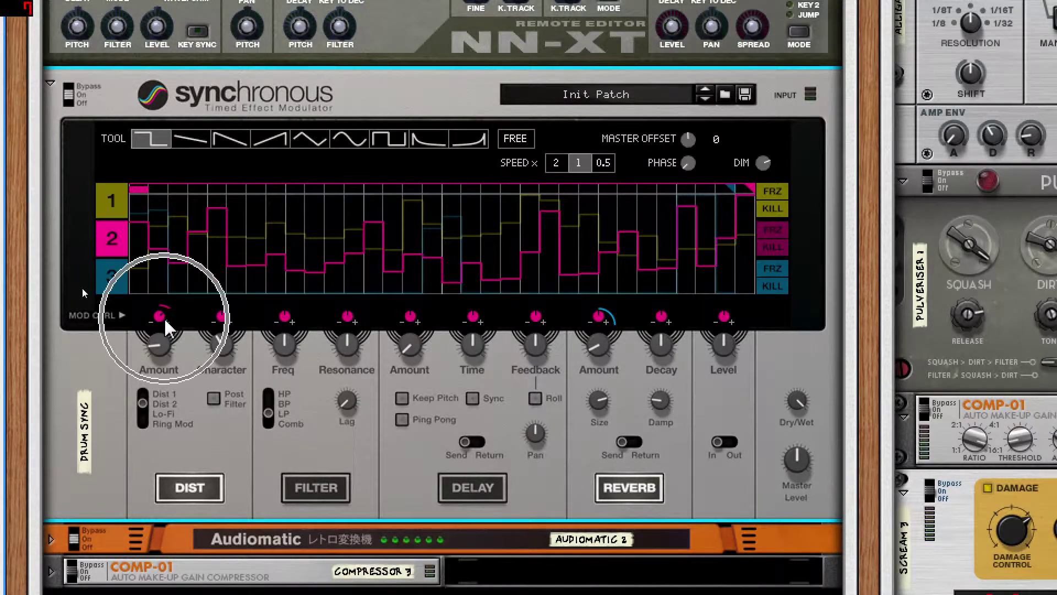
click(120, 276)
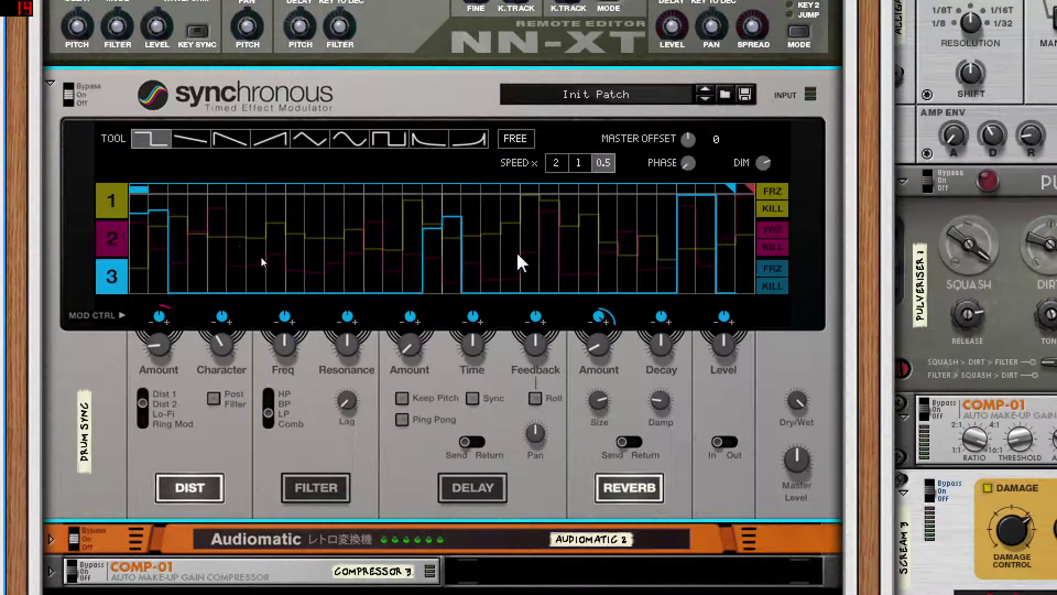
key(Tab)
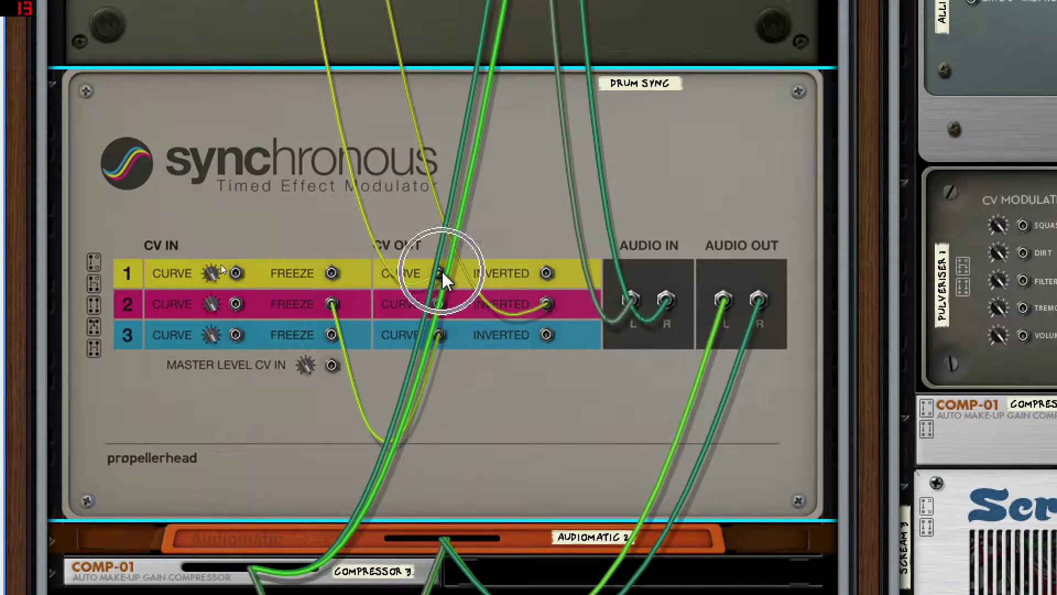
mouse_move(552, 306)
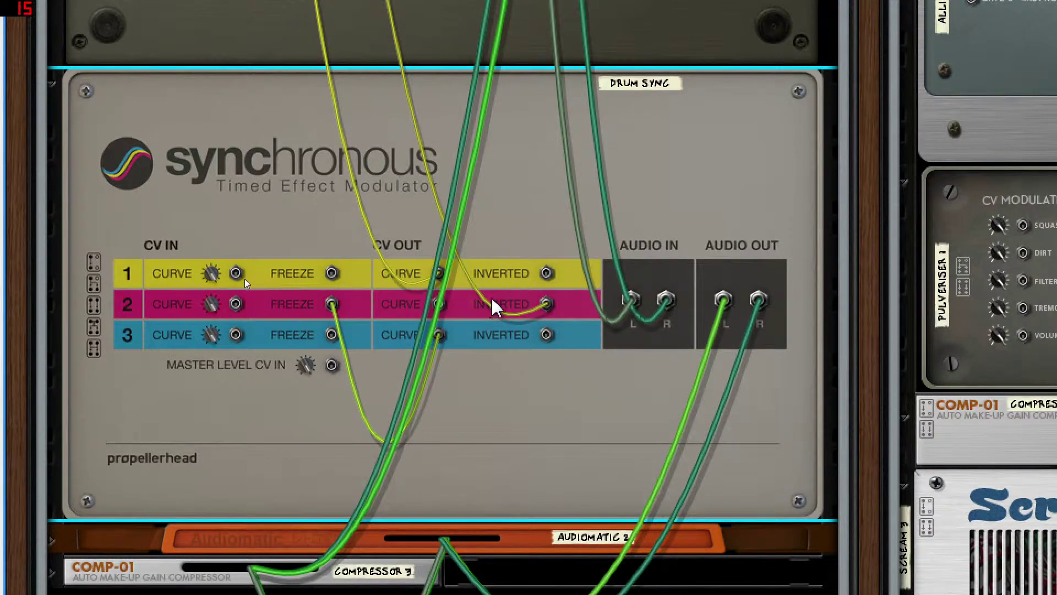
scroll(492, 310, up, 3)
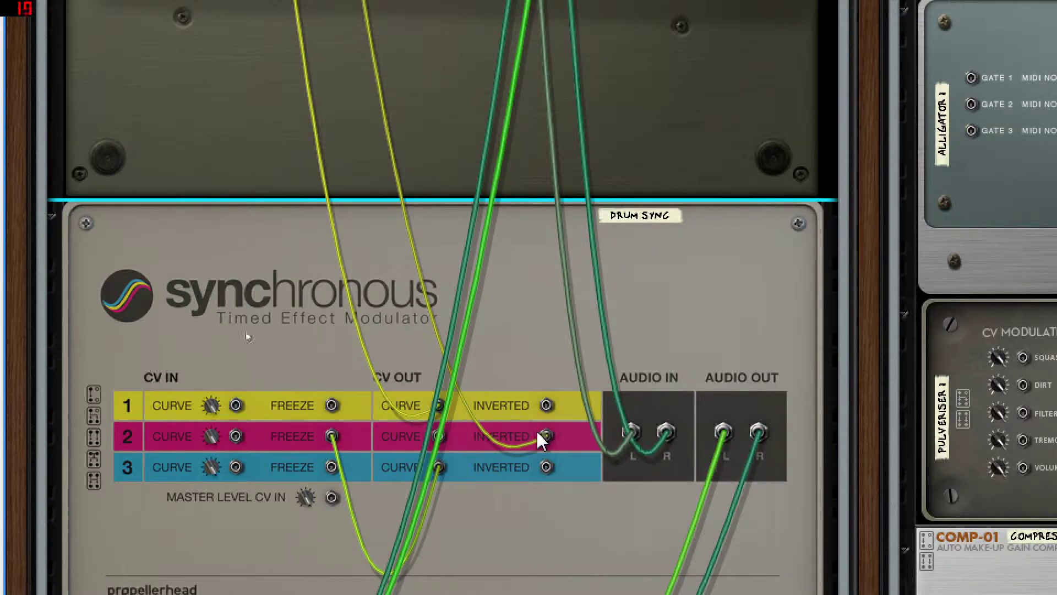
scroll(457, 385, up, 7)
scroll(378, 331, up, 10)
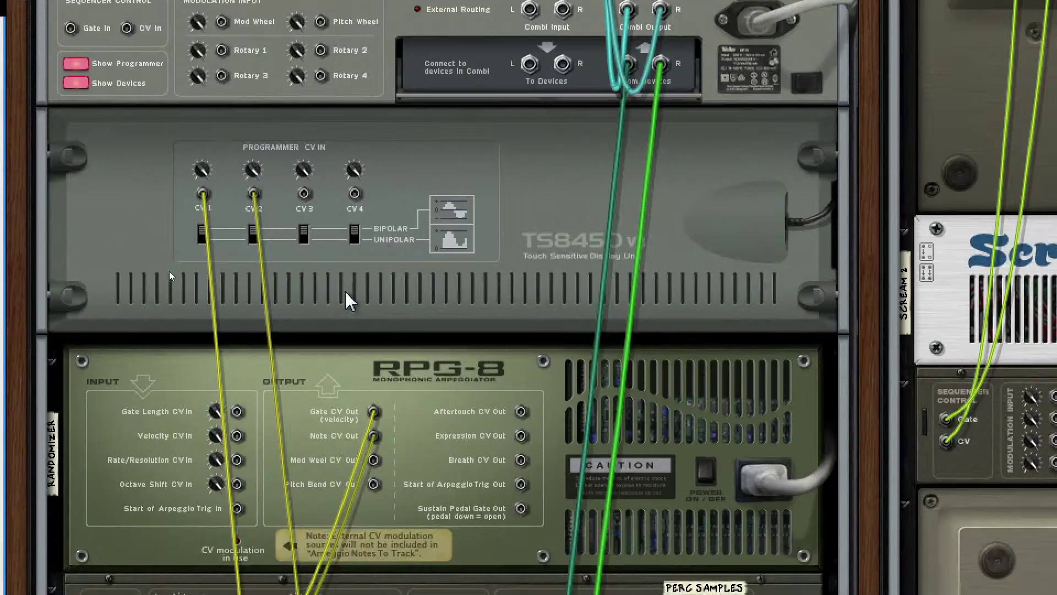
mouse_move(257, 199)
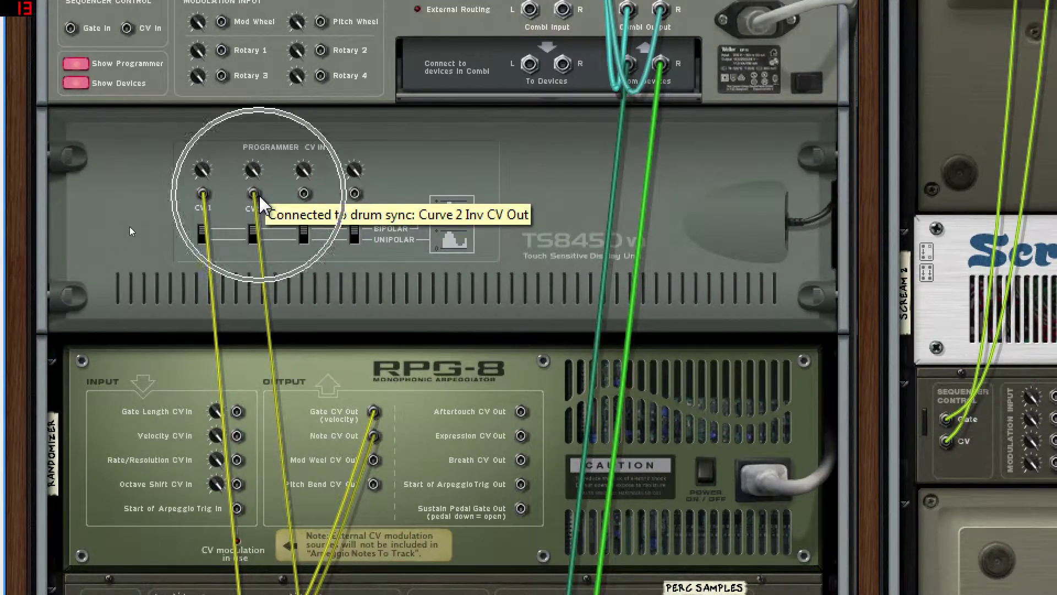
Set CV Input 1 as the modulation source for the randomizer's Pattern target in the Combinator programmer
key(Tab)
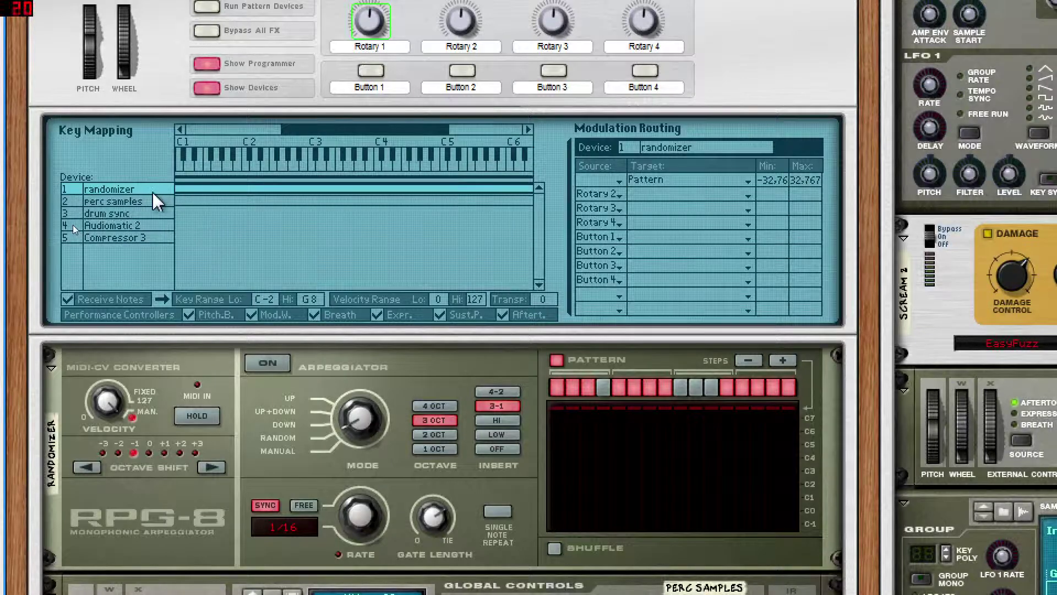
key(Tab)
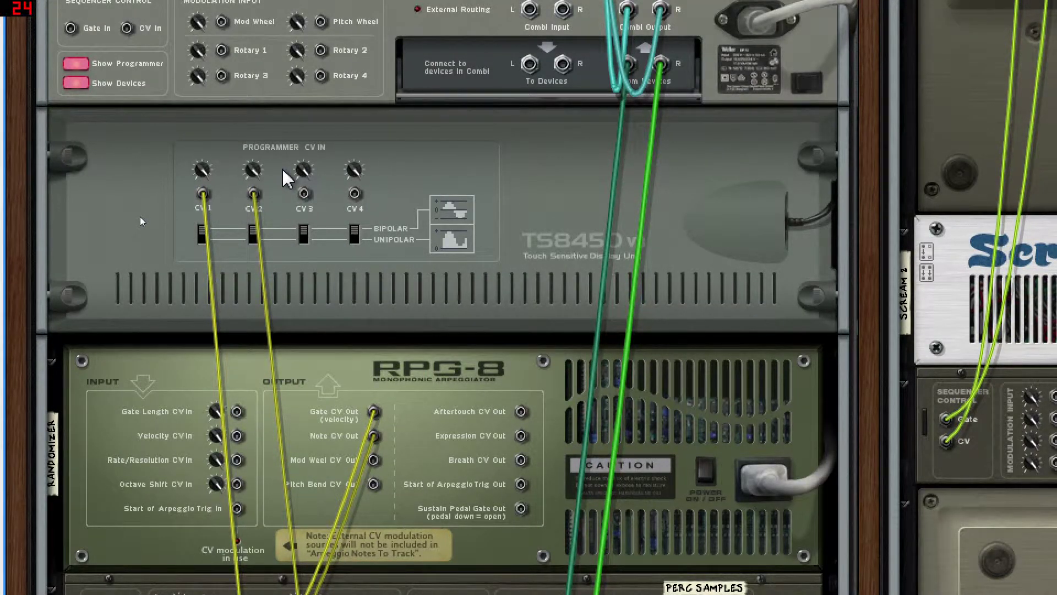
key(Tab)
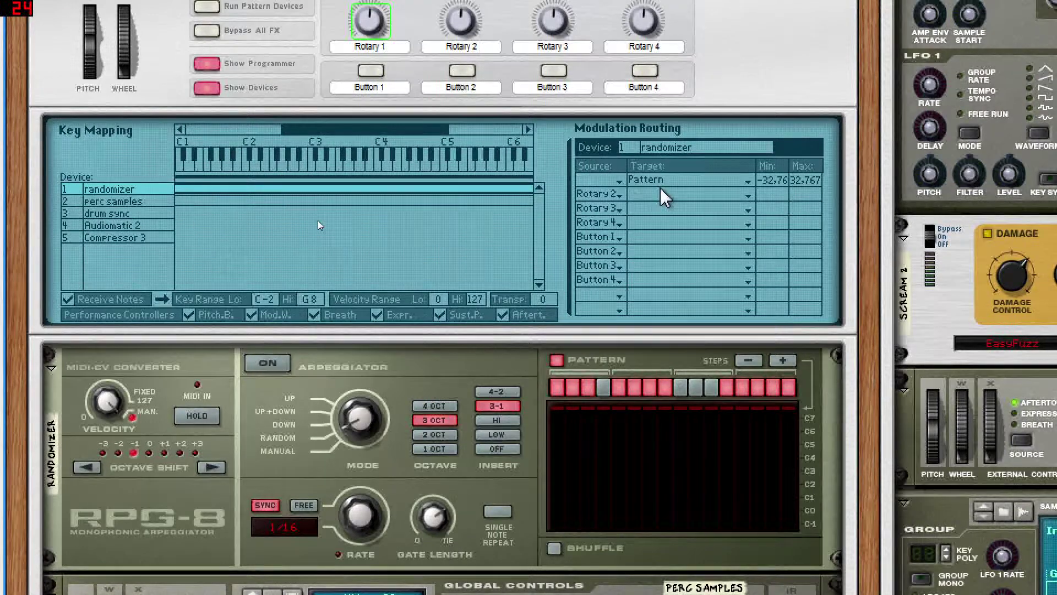
click(618, 184)
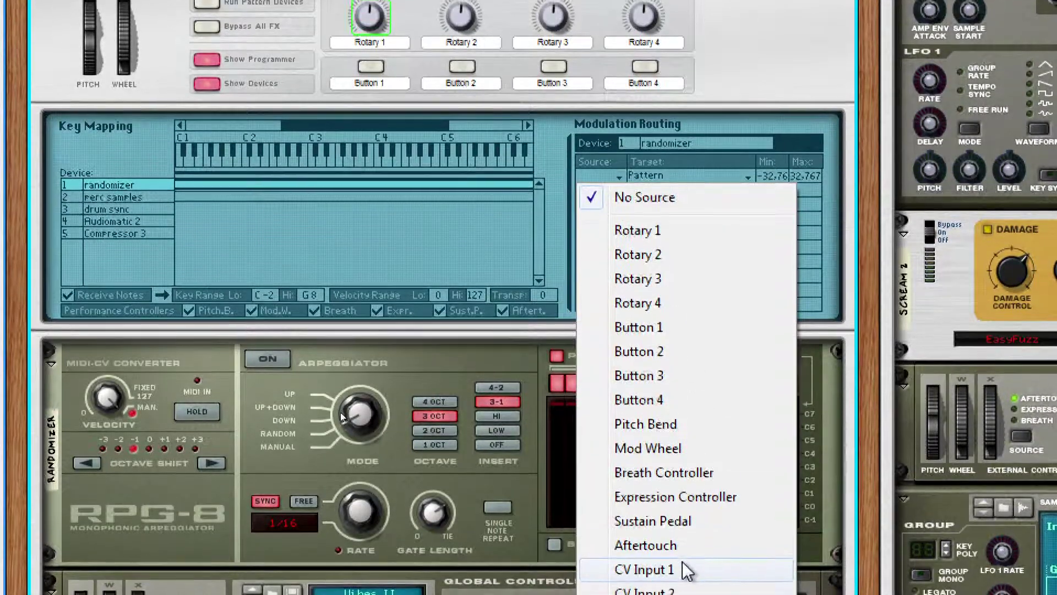
click(683, 572)
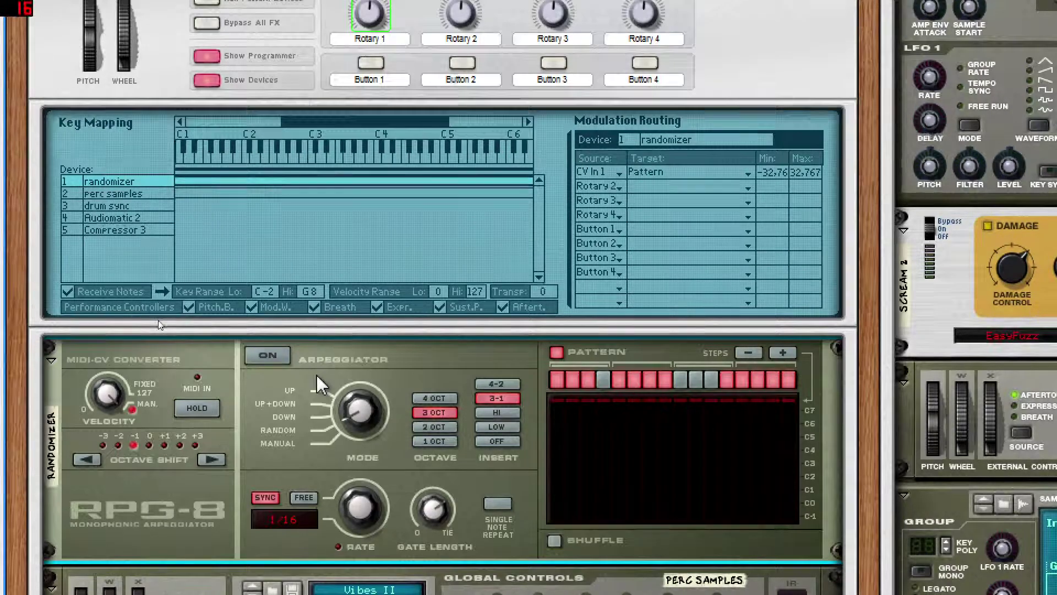
Switch on the arpeggiator of the randomizer RPG-8
scroll(302, 366, down, 3)
click(268, 227)
scroll(386, 240, up, 4)
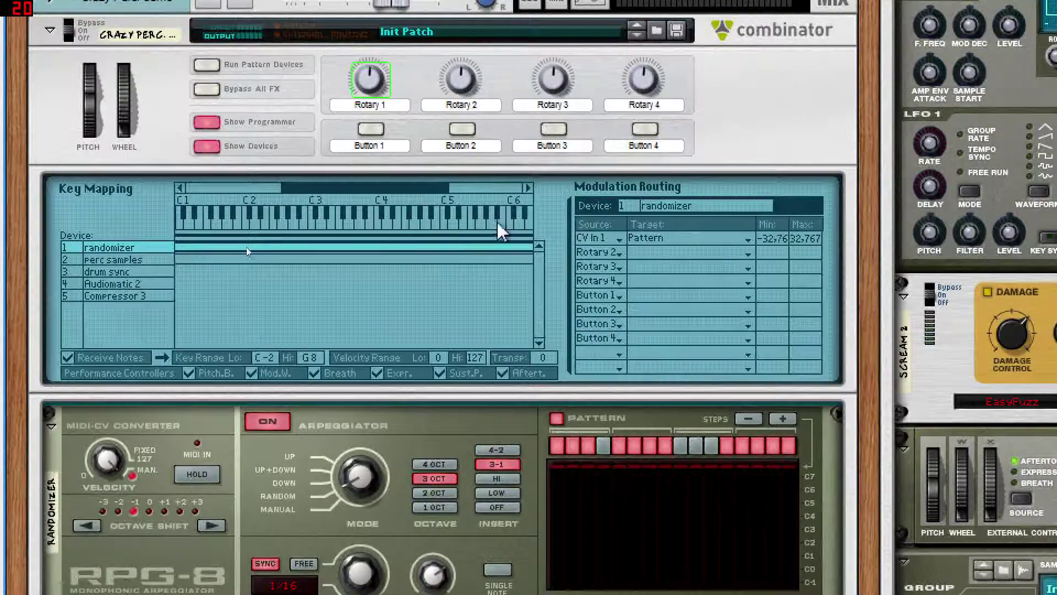
Set CV Input 2 as the modulation source for the Pitch Bend target of the perc samples device
click(125, 259)
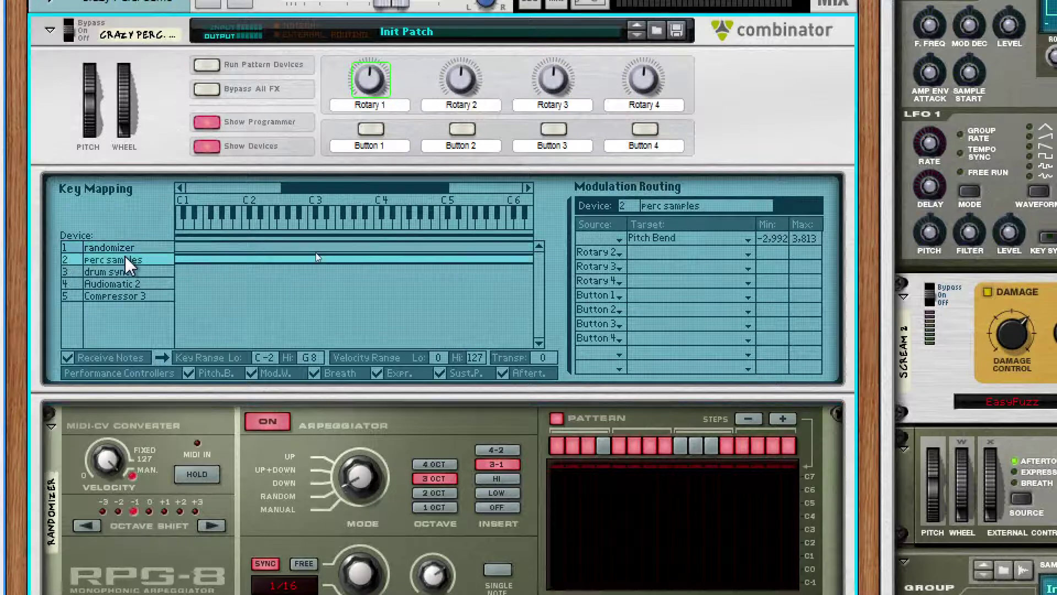
click(618, 240)
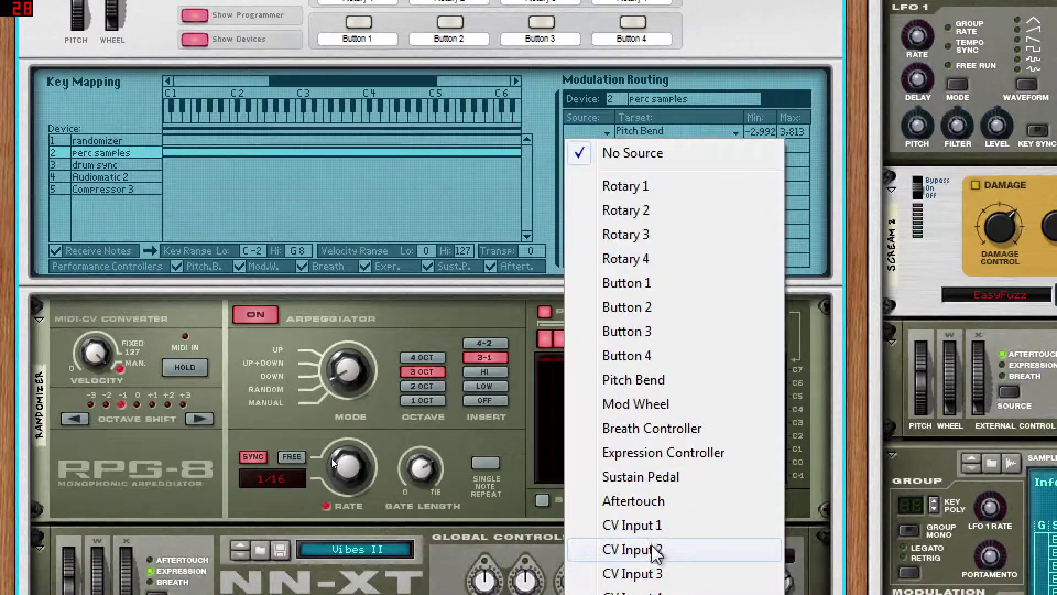
click(655, 552)
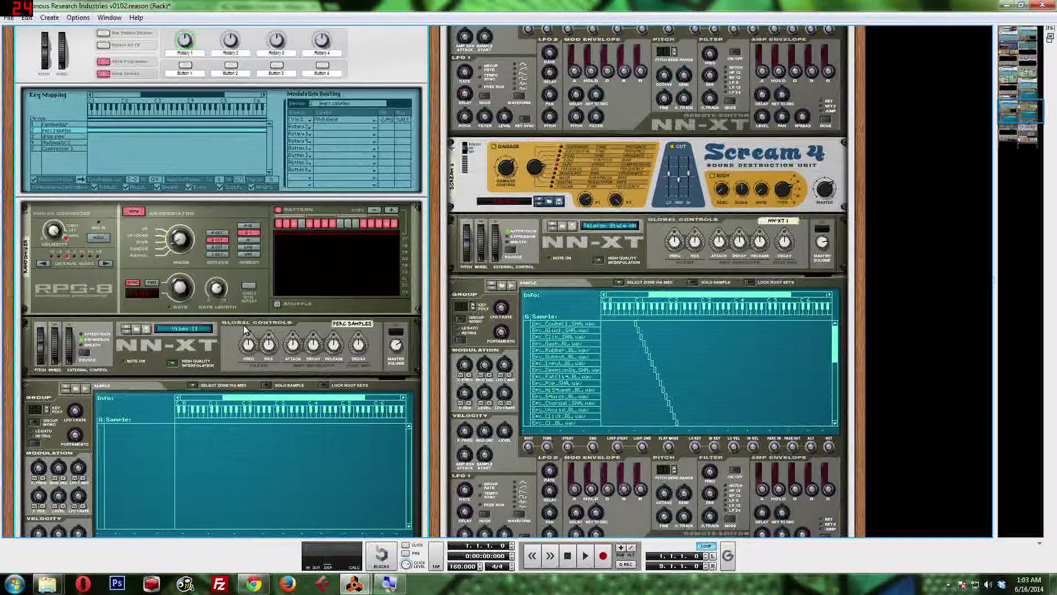
Look at the recorded notes in the sequencer window and return to the rack
key(F7)
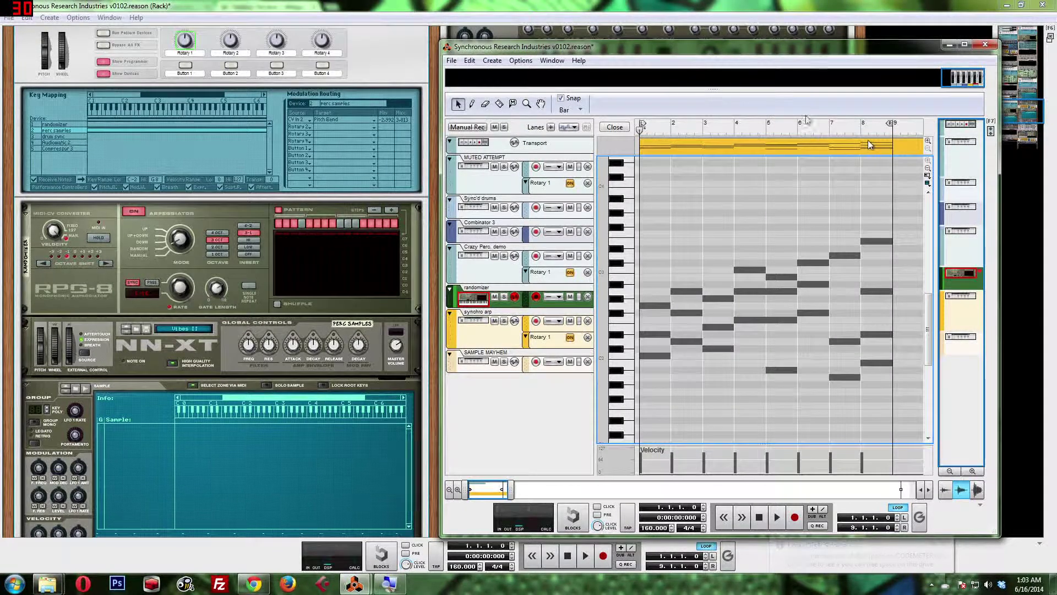
click(436, 221)
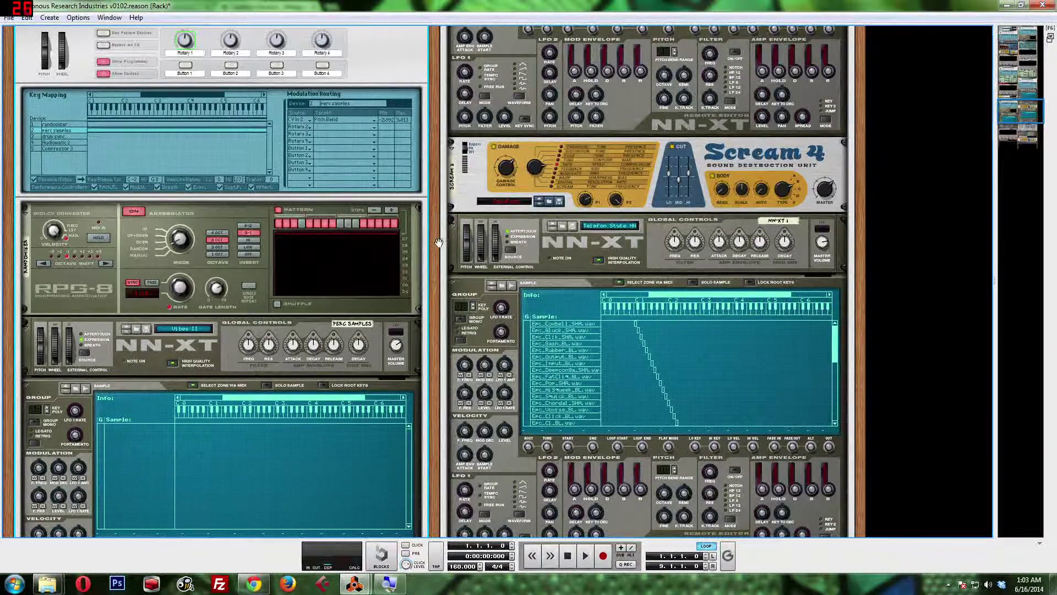
Open the sample browser for the perc samples NN-XT
scroll(374, 583, down, 5)
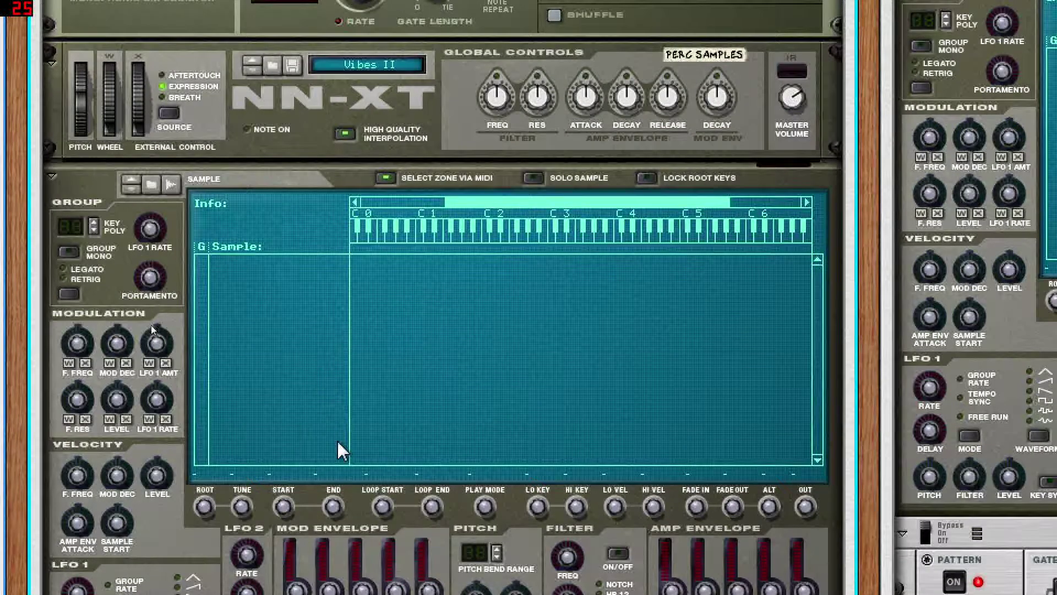
right_click(285, 216)
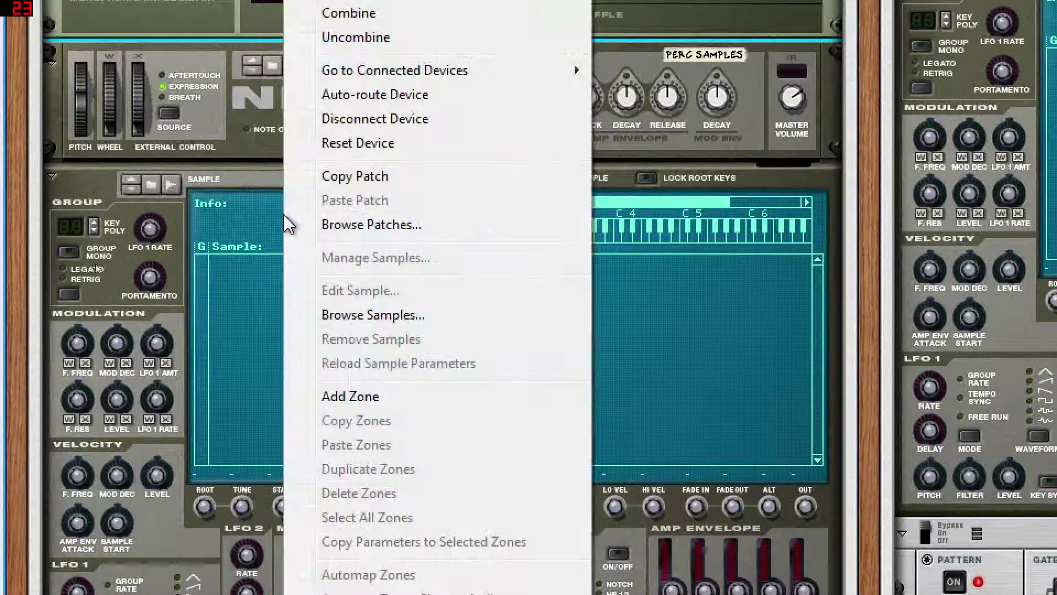
click(152, 185)
click(151, 184)
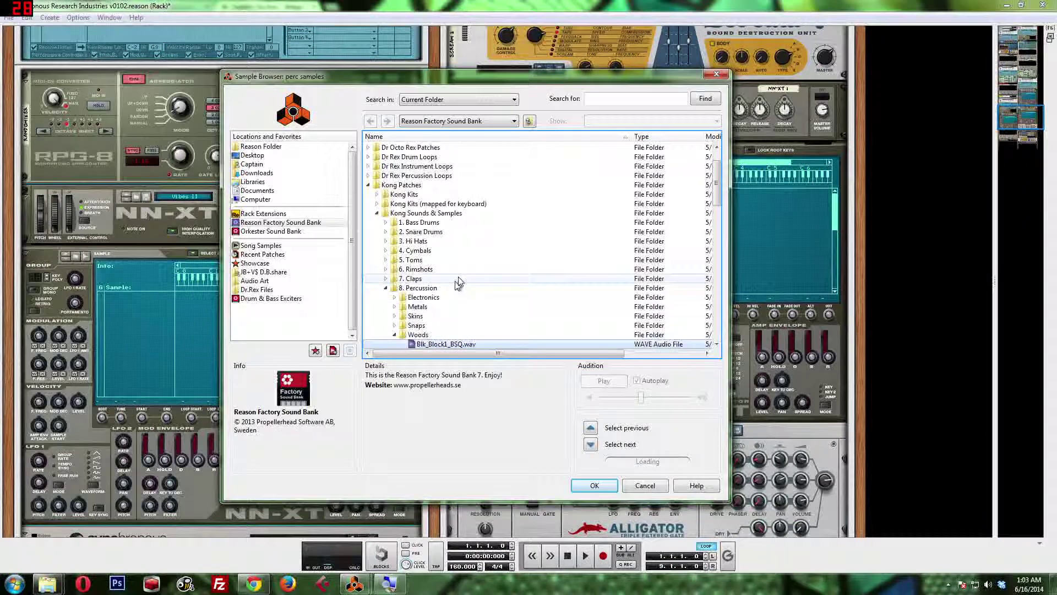
key(shift+Down)
key(shift+Down)
key(shift+Down)
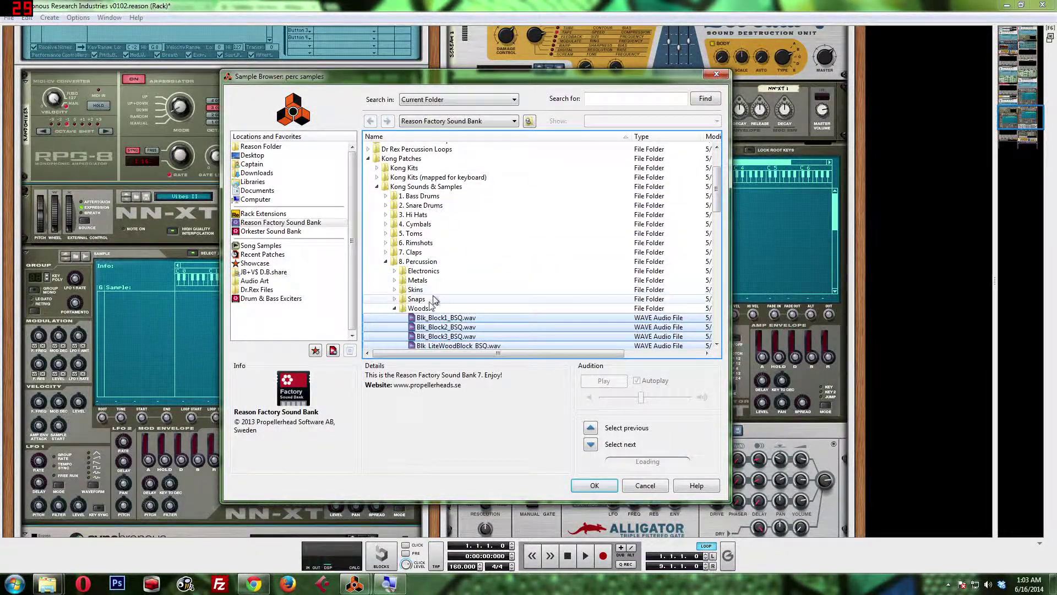
key(shift+Down)
key(shift+Down)
key(shift+Down)
key(shift+Down)
key(shift+Down)
key(shift+Down)
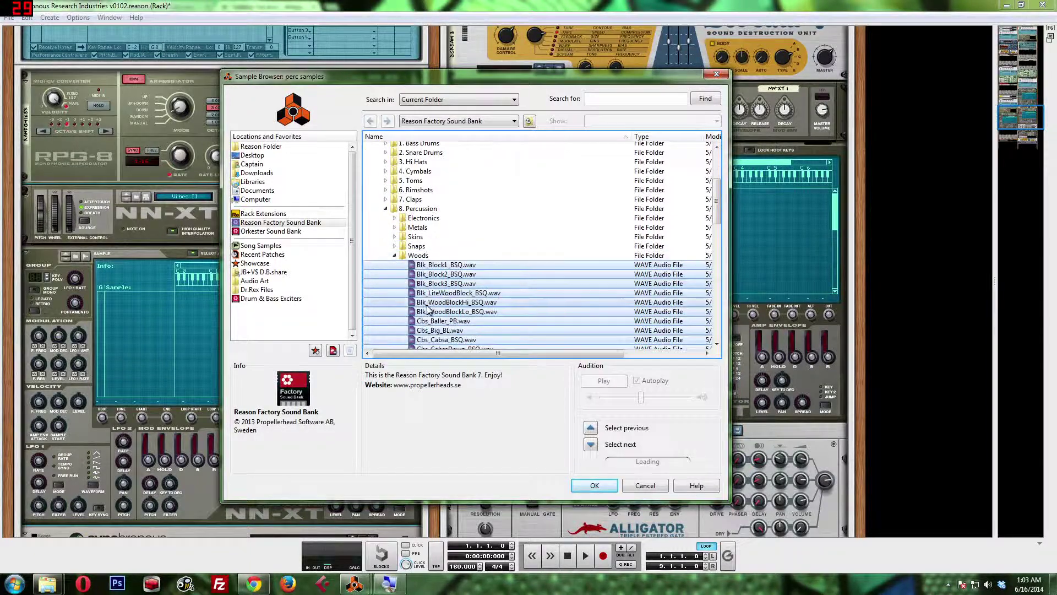
Load all samples of the Woods percussion folder, from Blk_Block1_BSQ.wav through Shk_Wish_TSB.aiff, into the NN-XT
click(449, 264)
scroll(452, 278, down, 10)
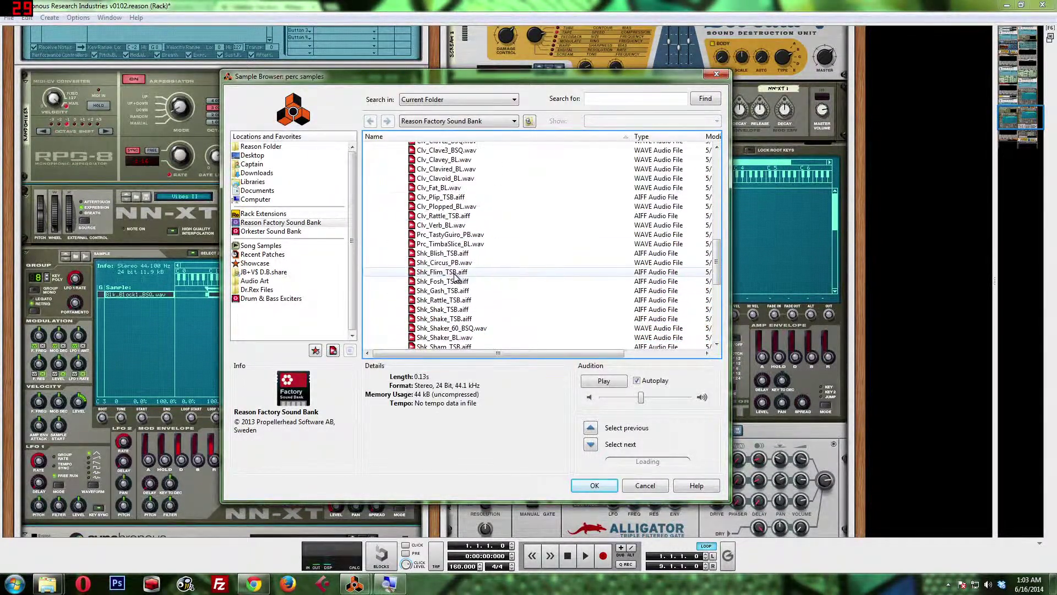
shift+click(453, 287)
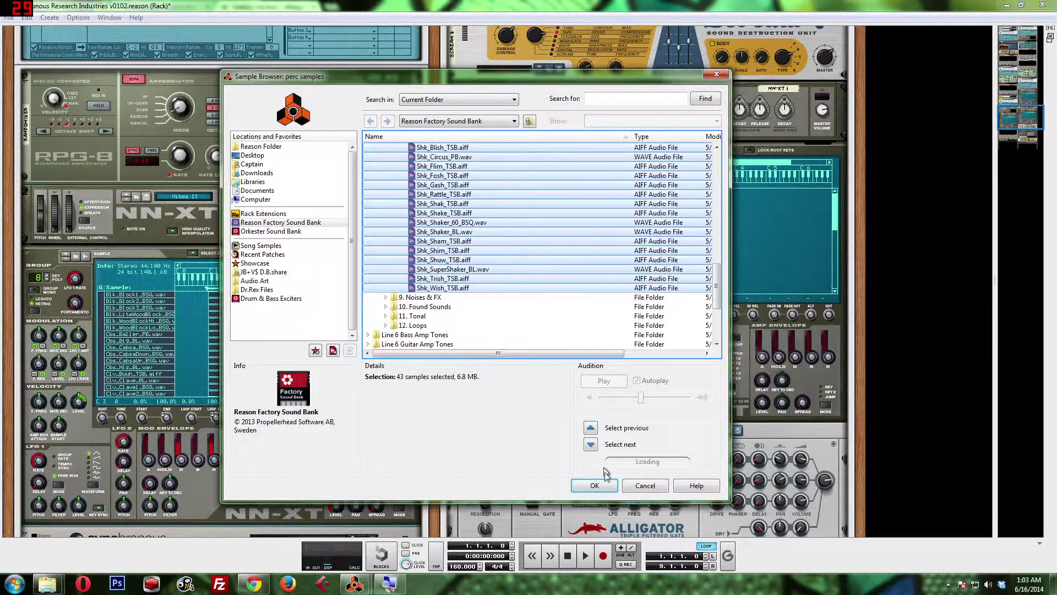
click(595, 485)
Automap the loaded wood sample zones chromatically across the NN-XT keyboard
scroll(317, 320, down, 3)
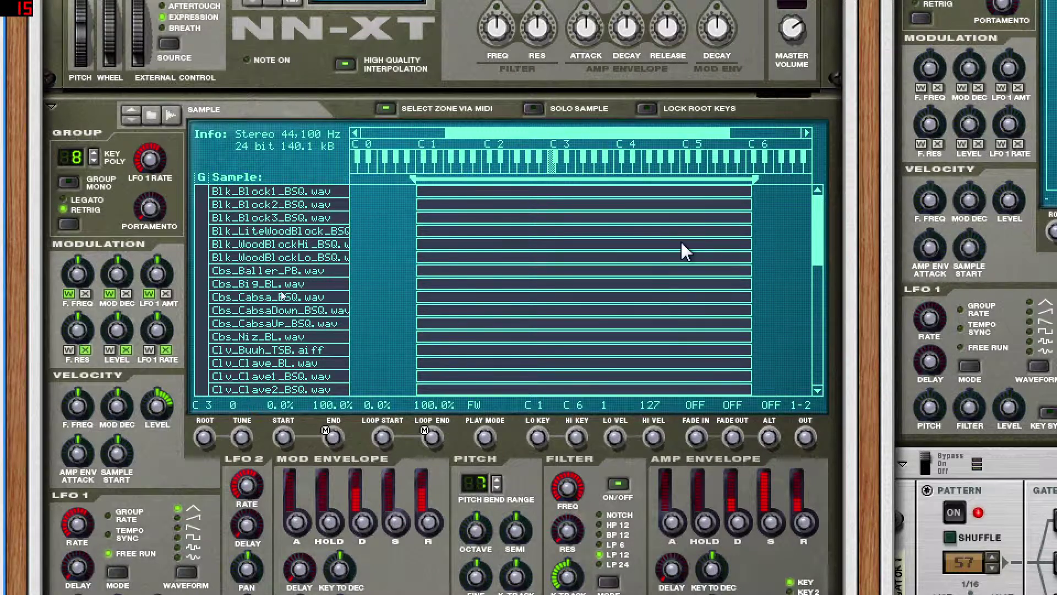
right_click(545, 283)
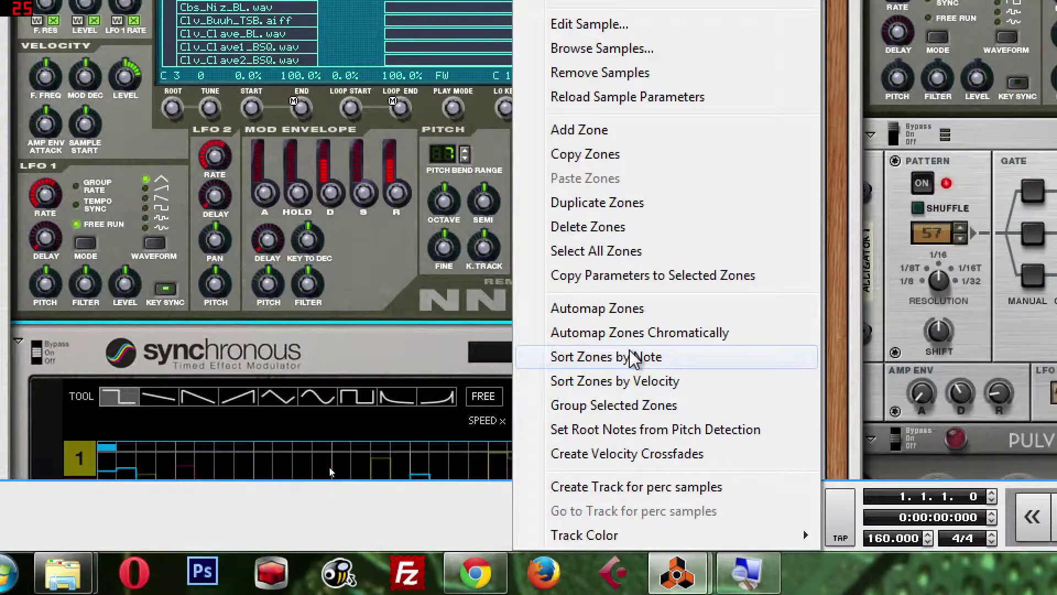
click(627, 340)
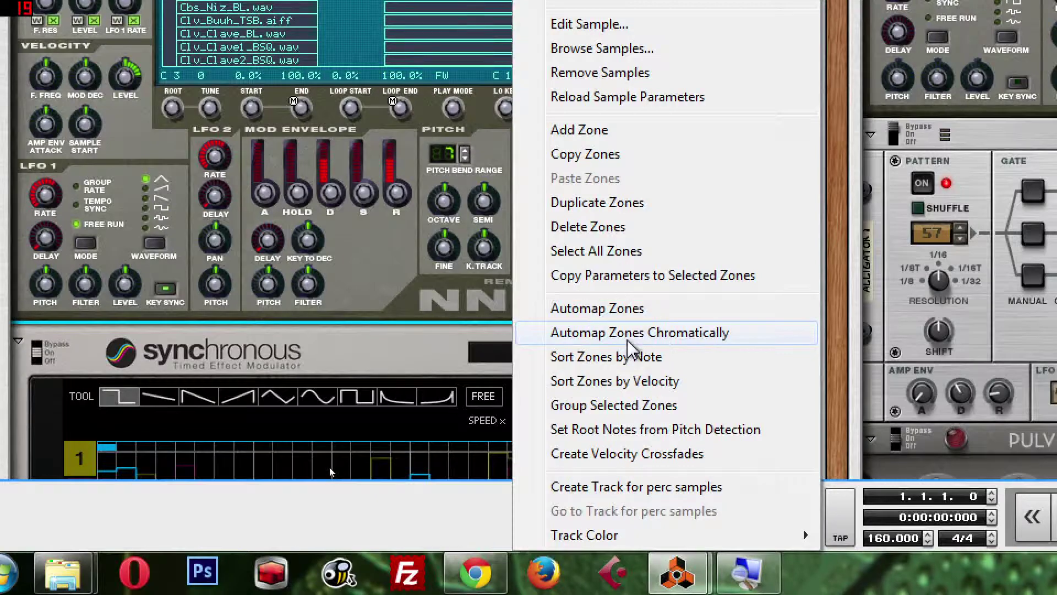
Review the key zones of the wood samples and the settings of the randomizer arpeggiator
scroll(336, 172, up, 5)
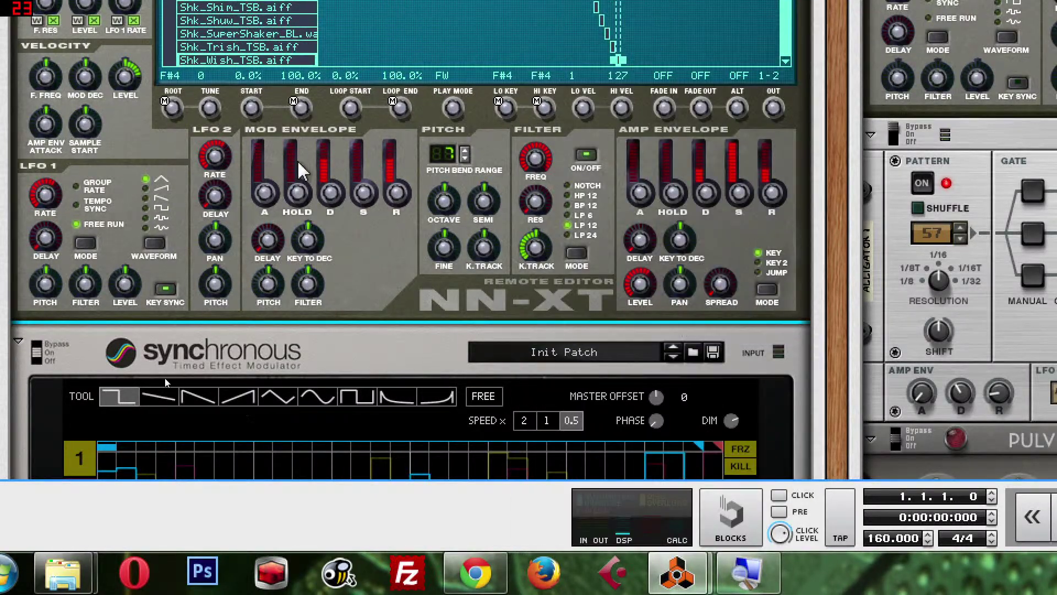
scroll(336, 172, up, 2)
drag(787, 338, 793, 232)
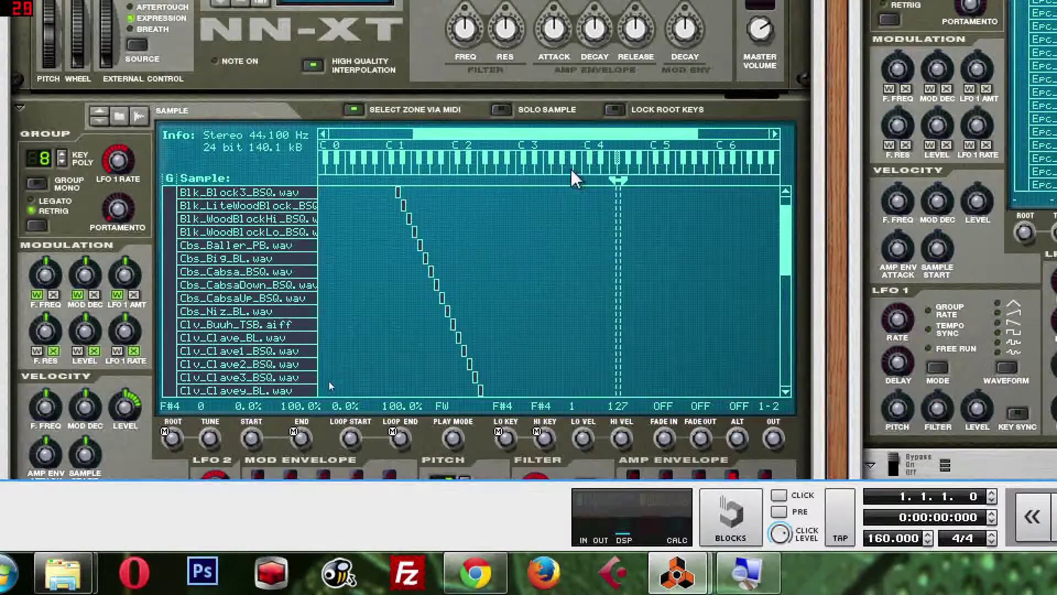
drag(785, 231, 793, 217)
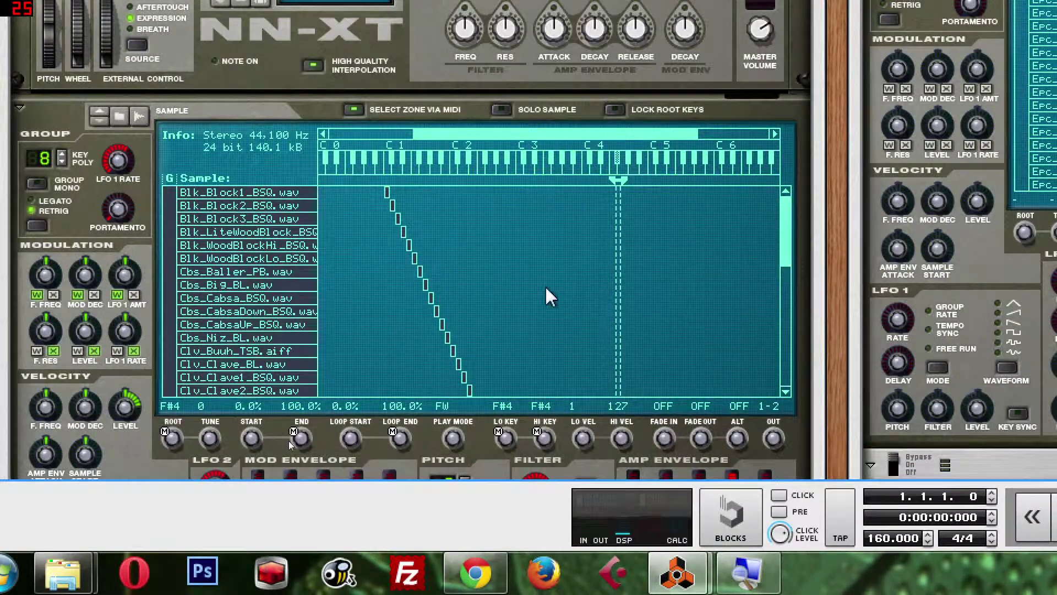
scroll(548, 296, up, 5)
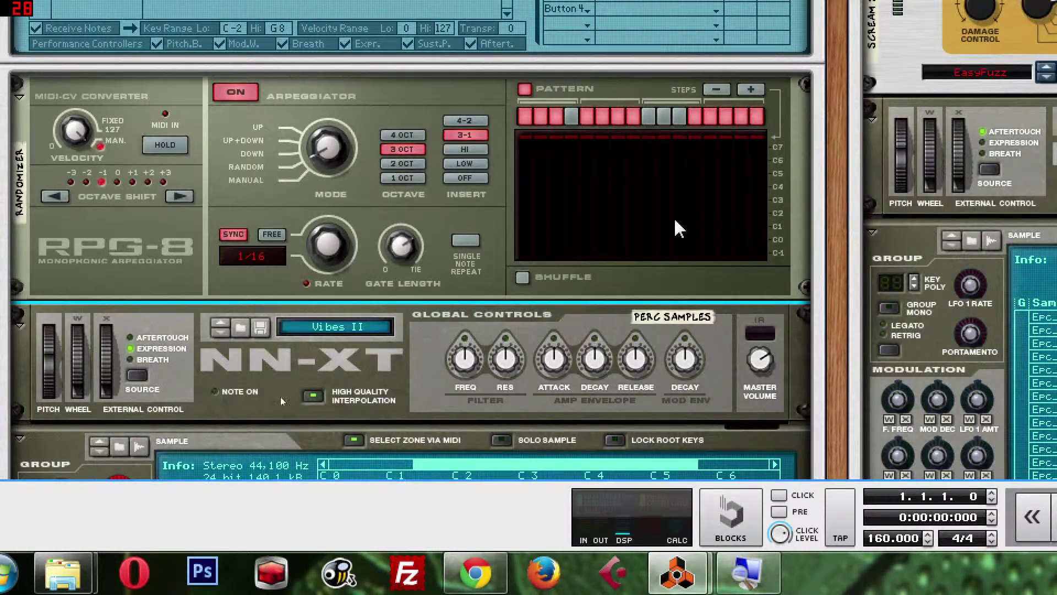
scroll(392, 401, down, 7)
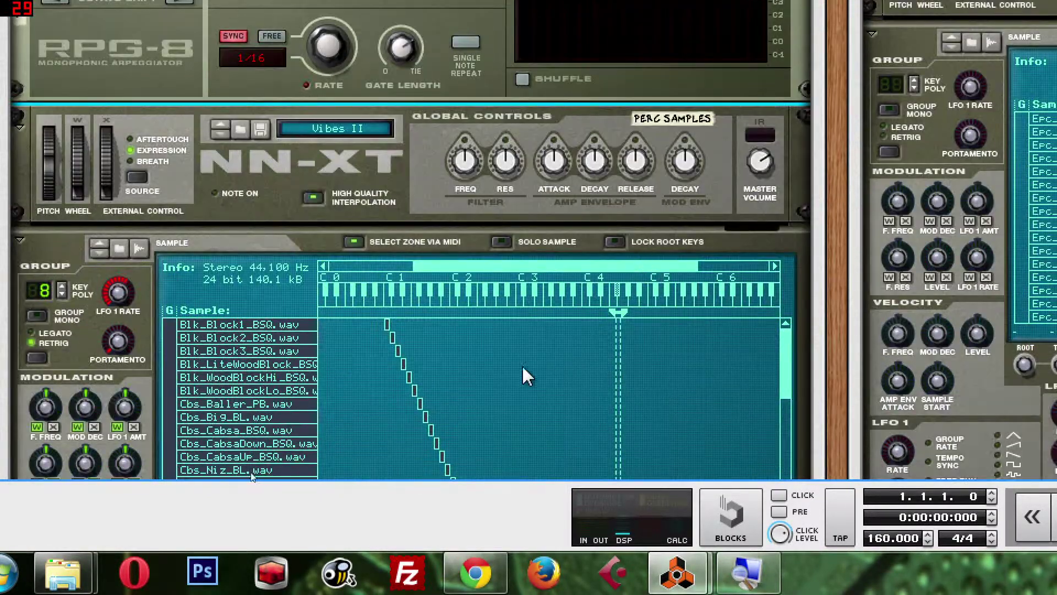
scroll(417, 167, up, 7)
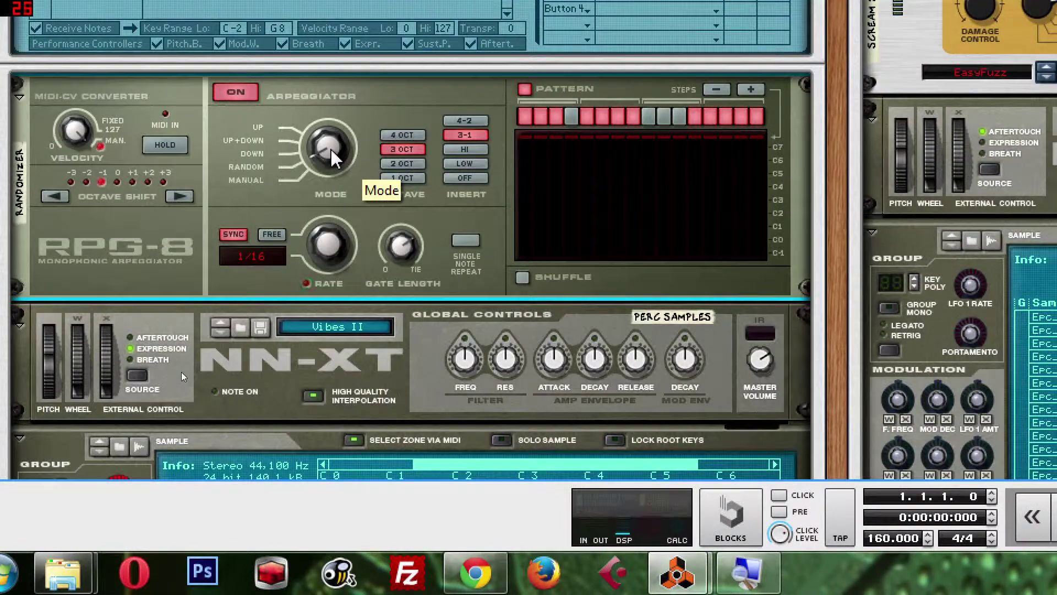
click(329, 156)
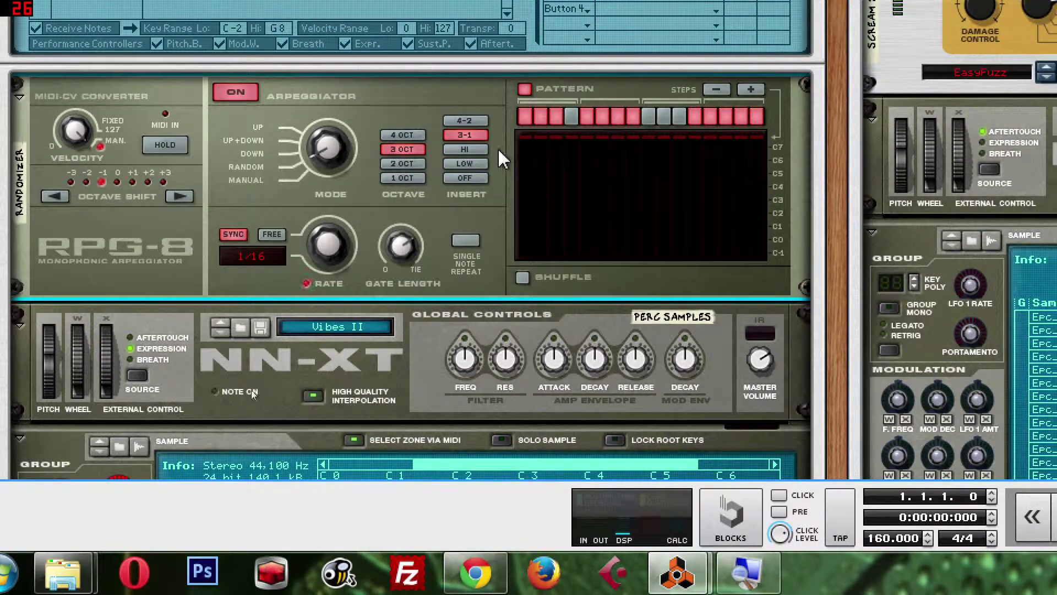
Play back the percussion loop to audition the randomized arpeggiator pattern driving the perc samples
key(space)
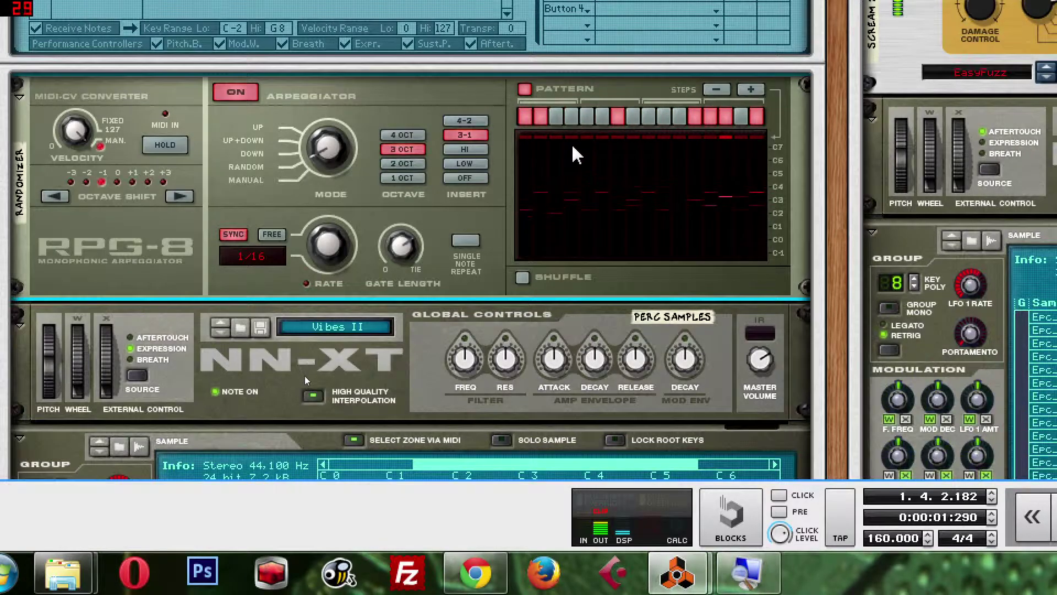
scroll(583, 160, up, 3)
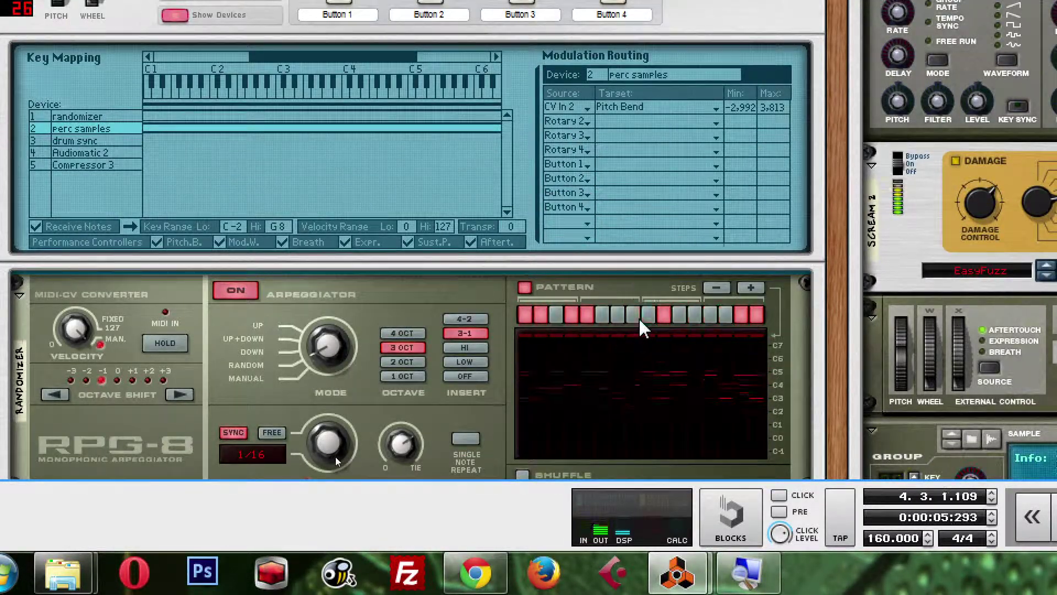
scroll(639, 325, down, 1)
key(space)
Inspect the randomizer's CV In 1 routing in the Combinator programmer, including its Pattern target and value range
click(108, 50)
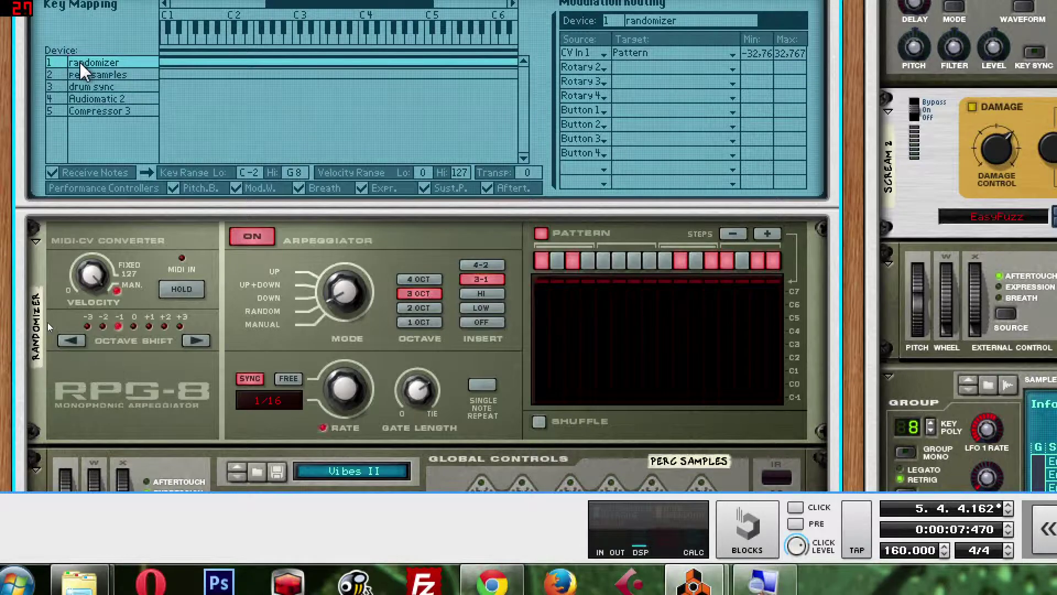
scroll(613, 84, up, 1)
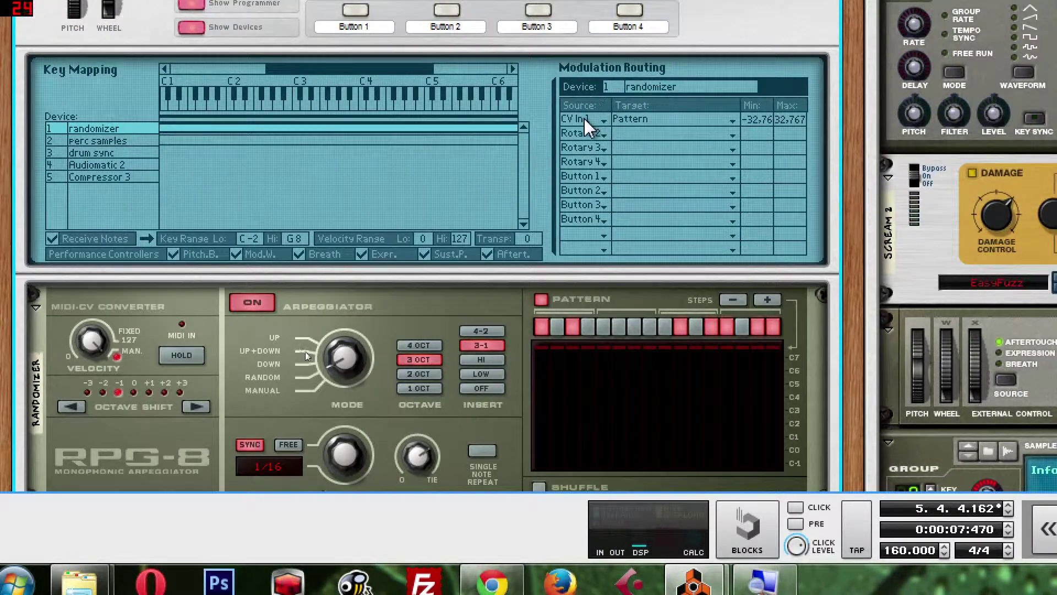
click(655, 123)
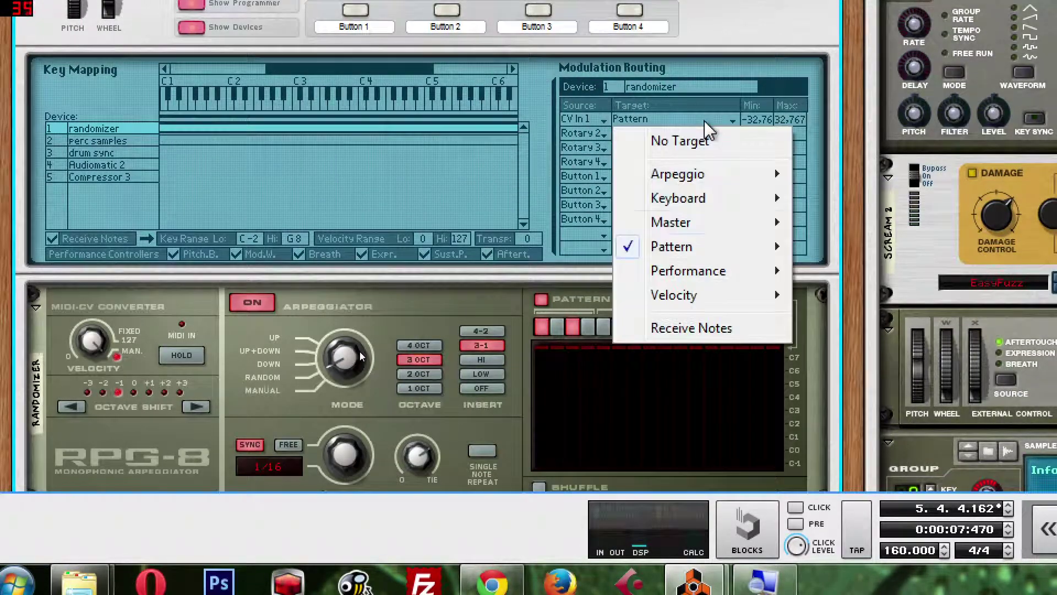
mouse_move(722, 249)
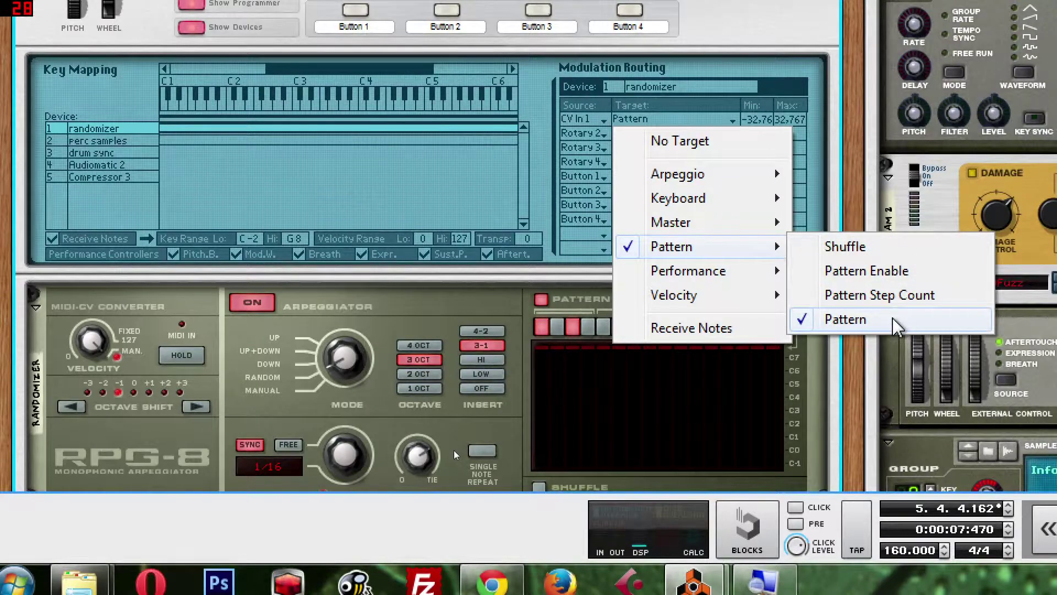
key(Escape)
click(769, 121)
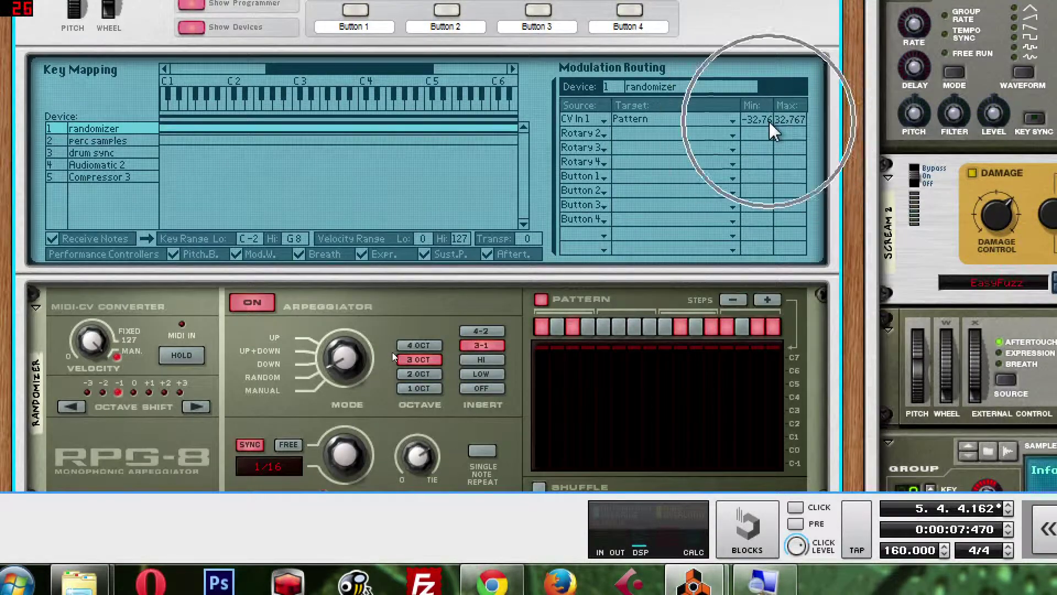
Play the loop while watching the randomizer's pattern steps and the pitch wheel of the perc samples NN-XT
scroll(692, 292, down, 1)
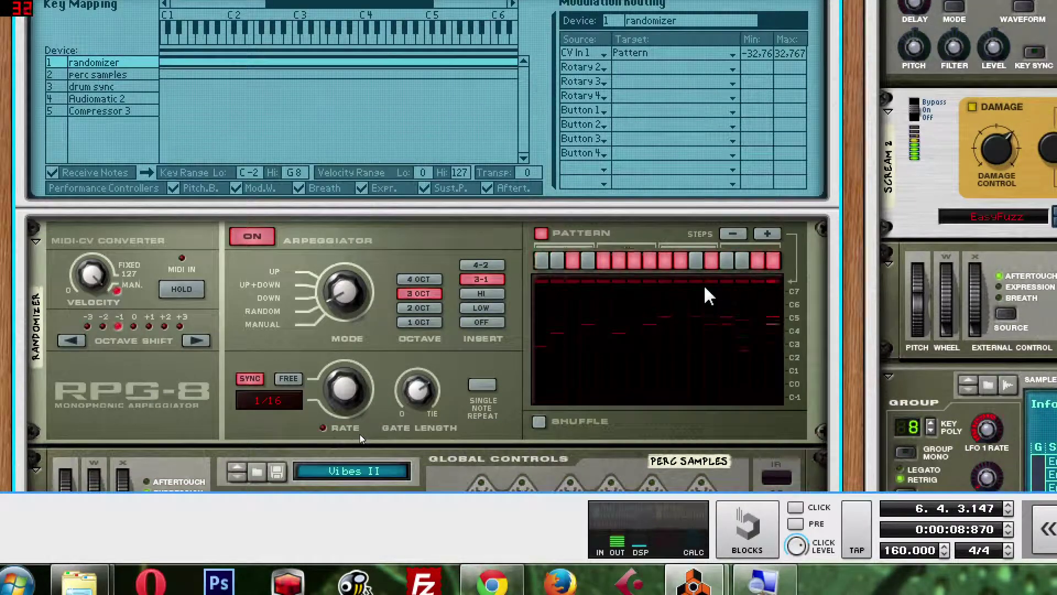
scroll(705, 295, down, 1)
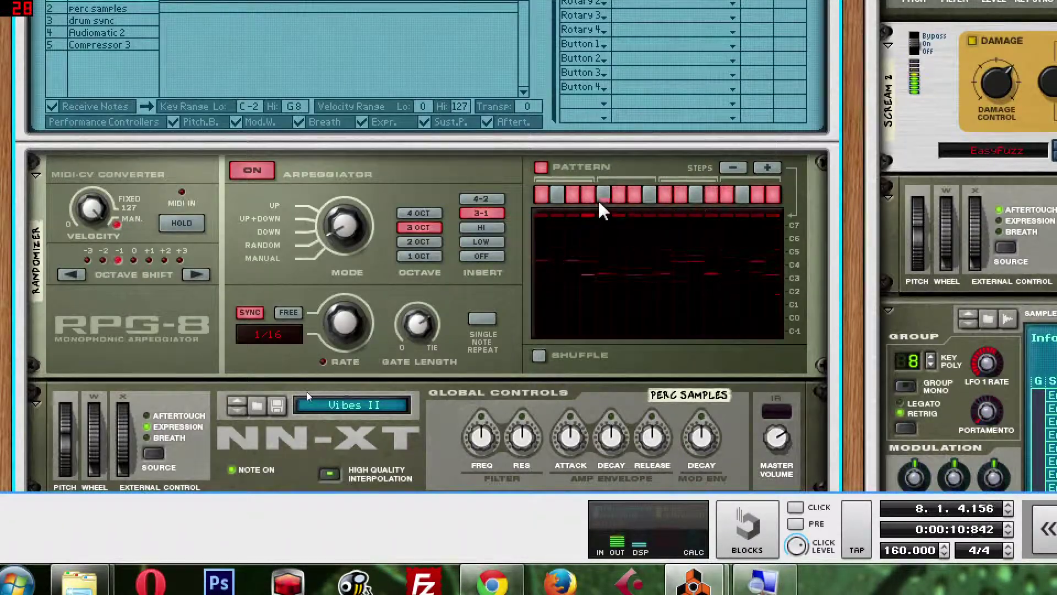
key(space)
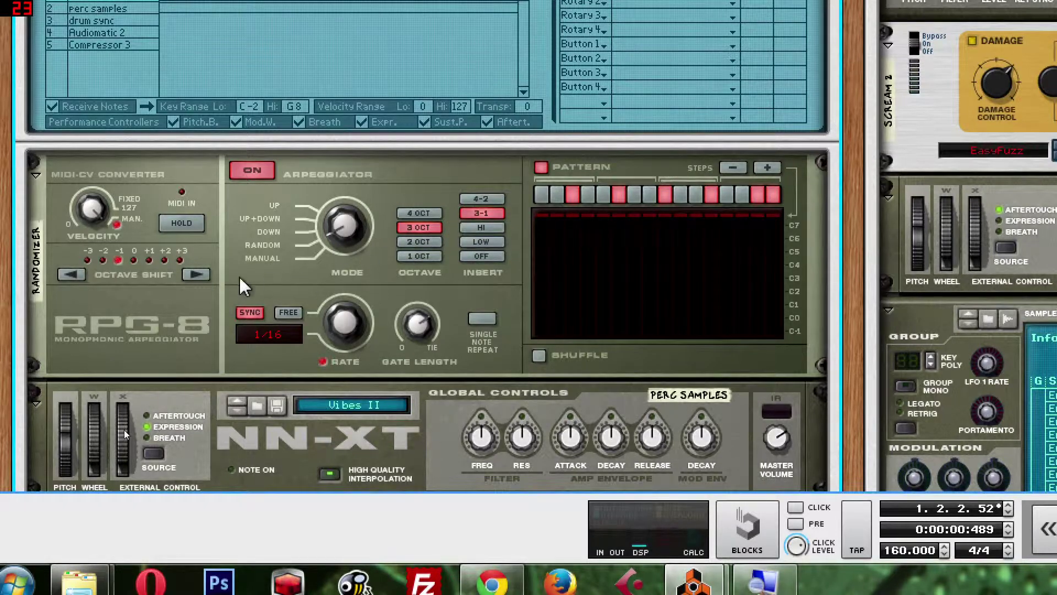
scroll(233, 276, down, 3)
drag(55, 328, 76, 313)
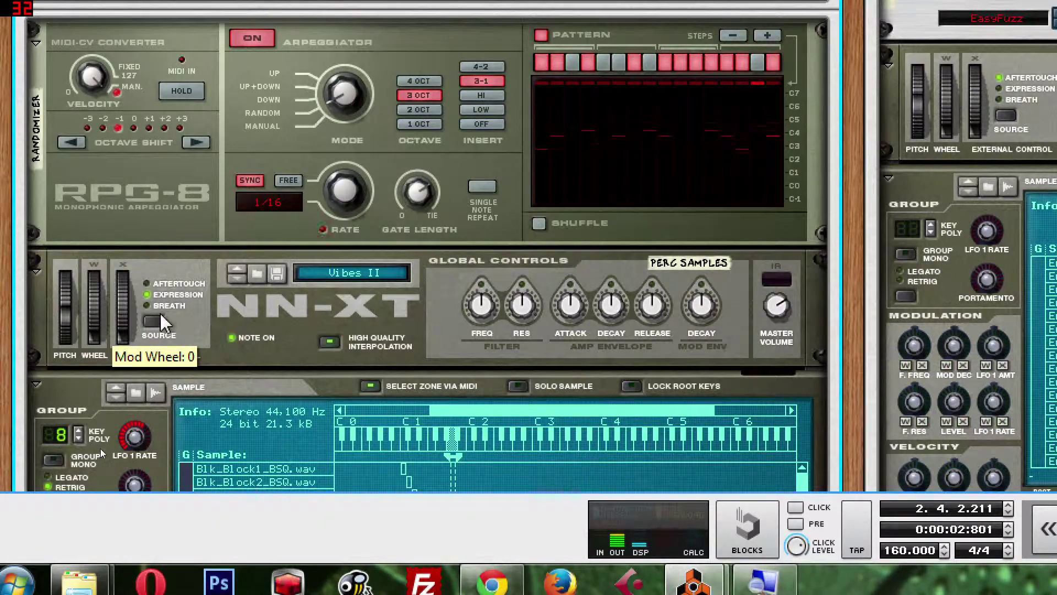
scroll(166, 322, up, 9)
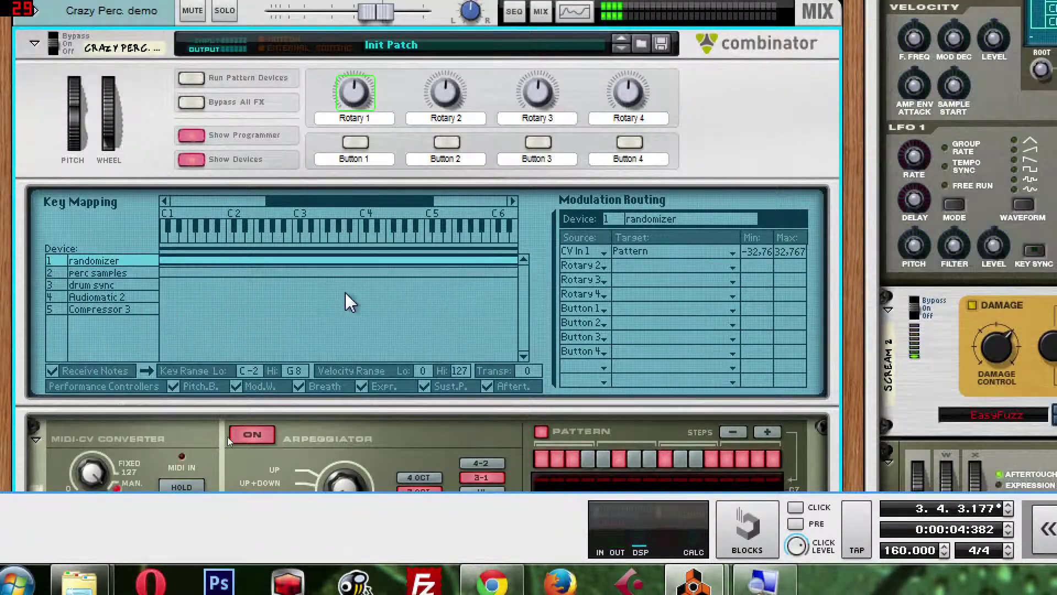
Set the minimum of the perc samples' CV In 2 to Pitch Bend routing to -2,828
click(91, 273)
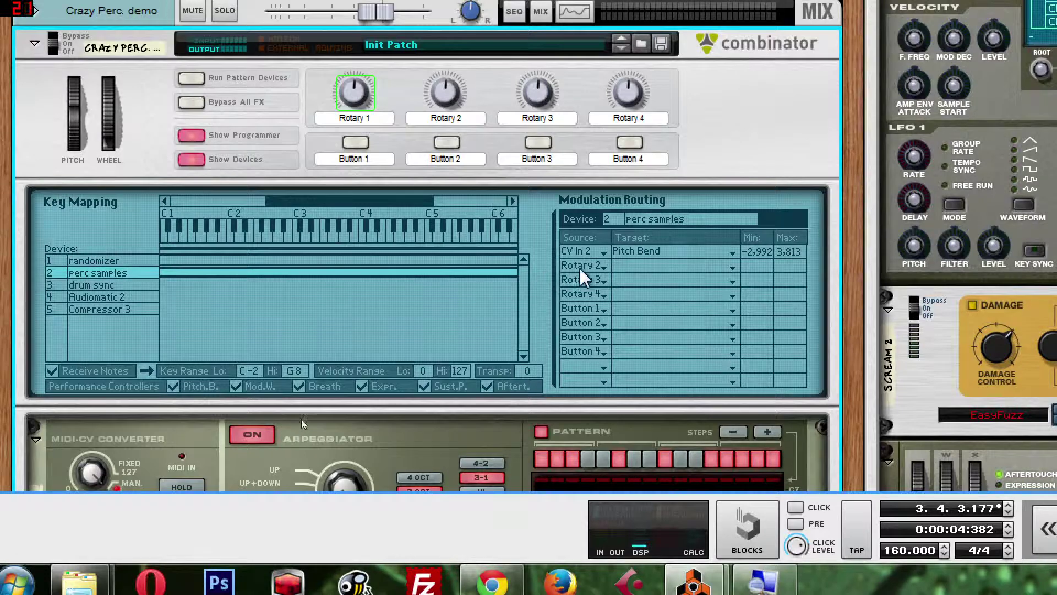
click(90, 274)
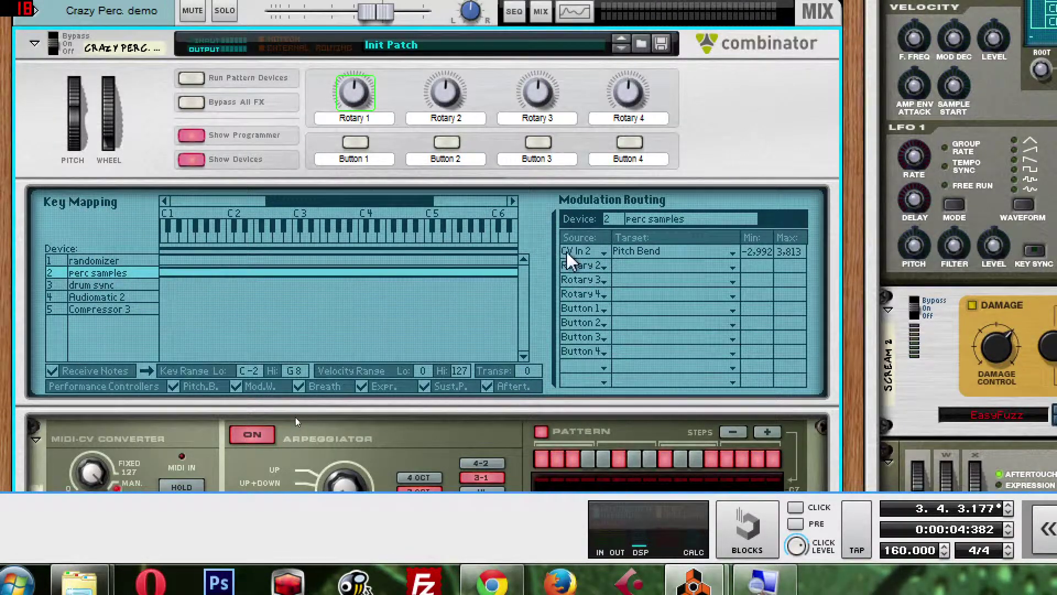
click(602, 251)
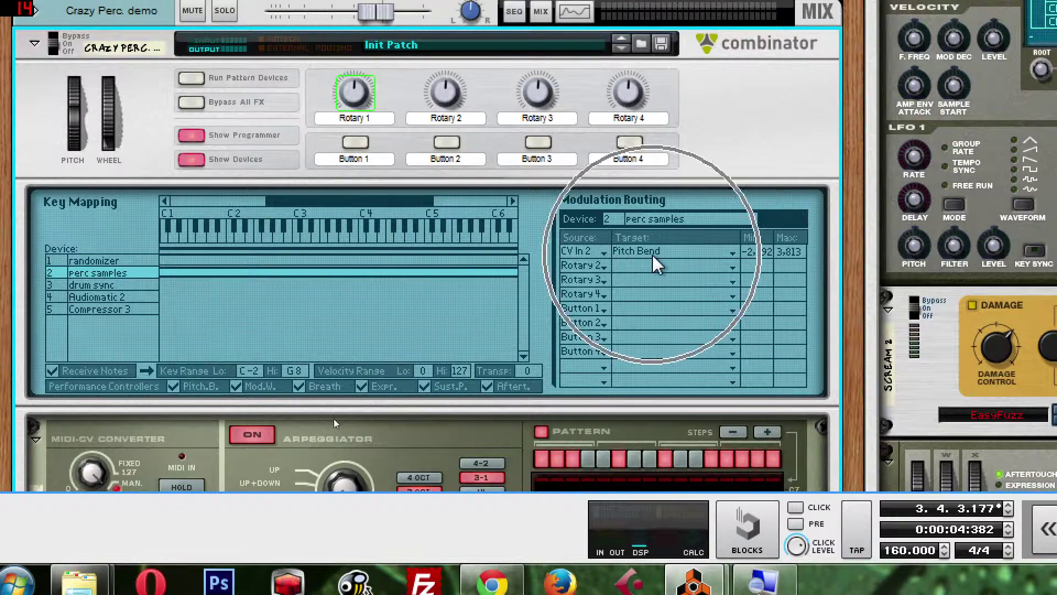
click(774, 255)
drag(766, 262, 769, 264)
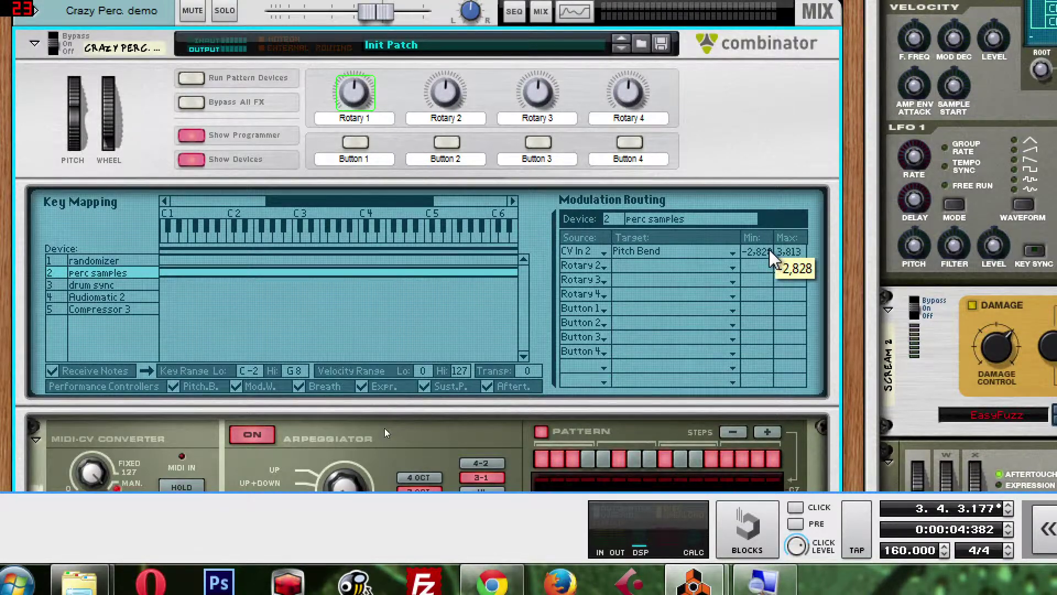
Check the perc samples NN-XT and the cables feeding the programmer CV inputs on the Combinator's rear
scroll(751, 278, down, 2)
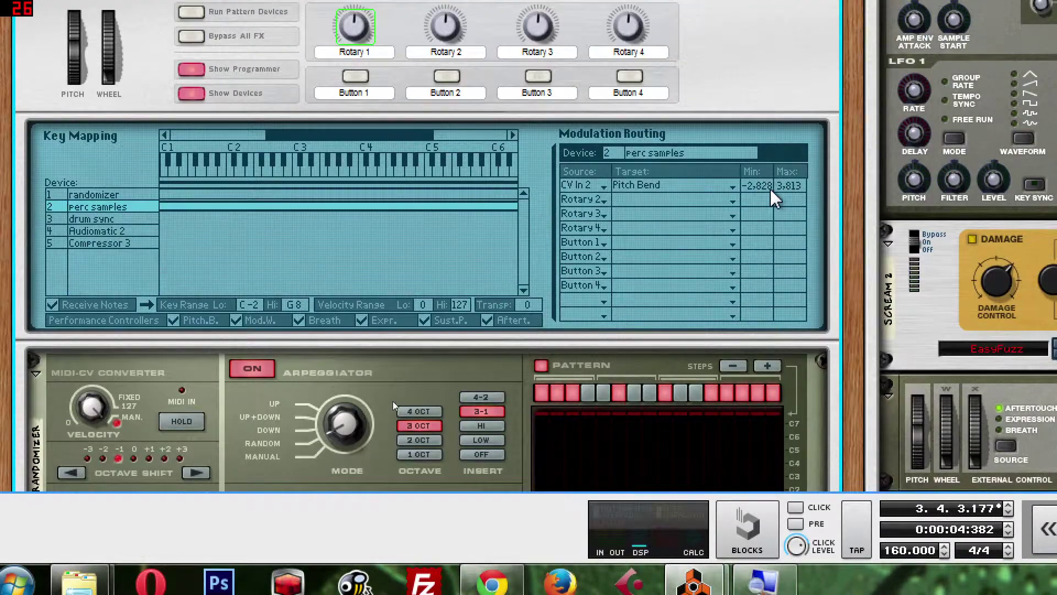
scroll(771, 245, down, 14)
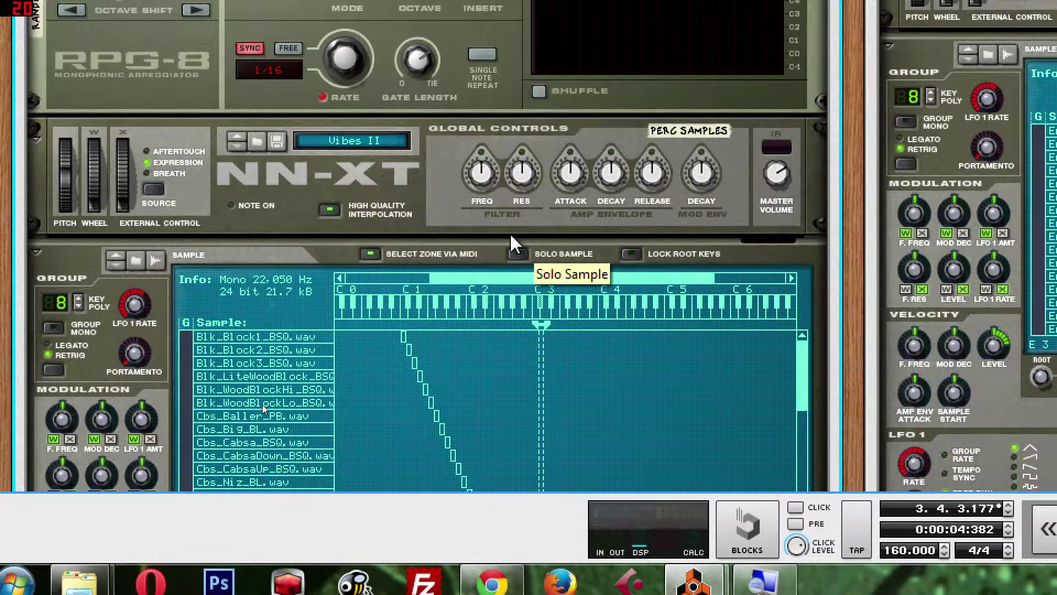
scroll(520, 256, up, 12)
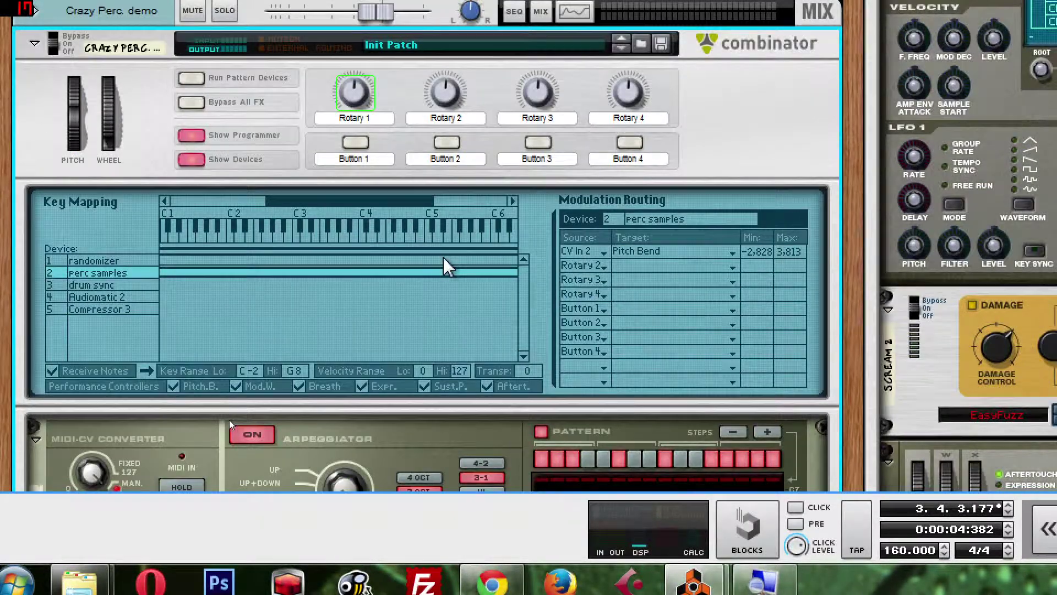
key(Tab)
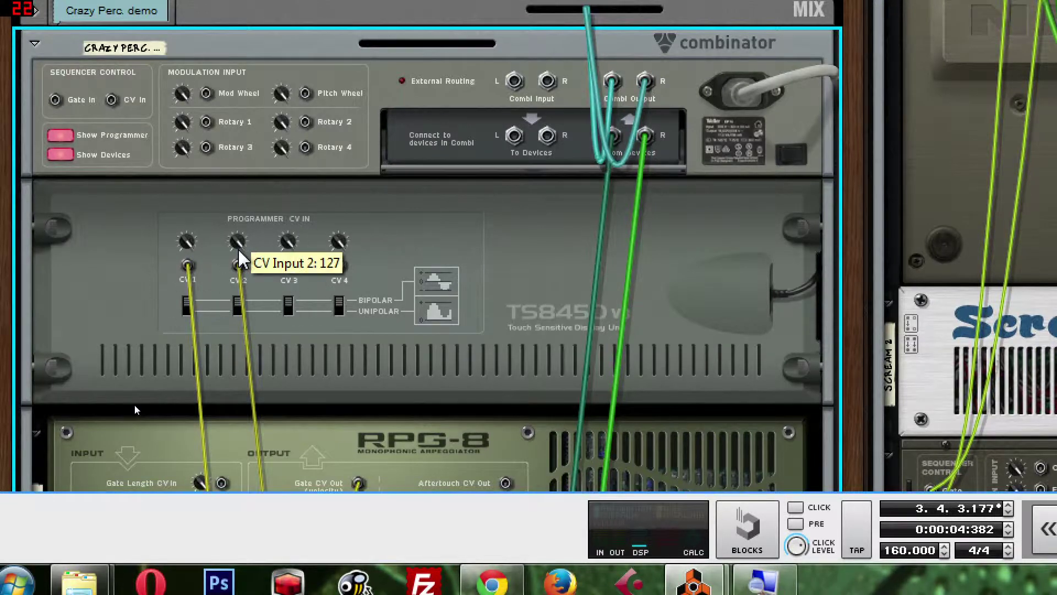
key(Tab)
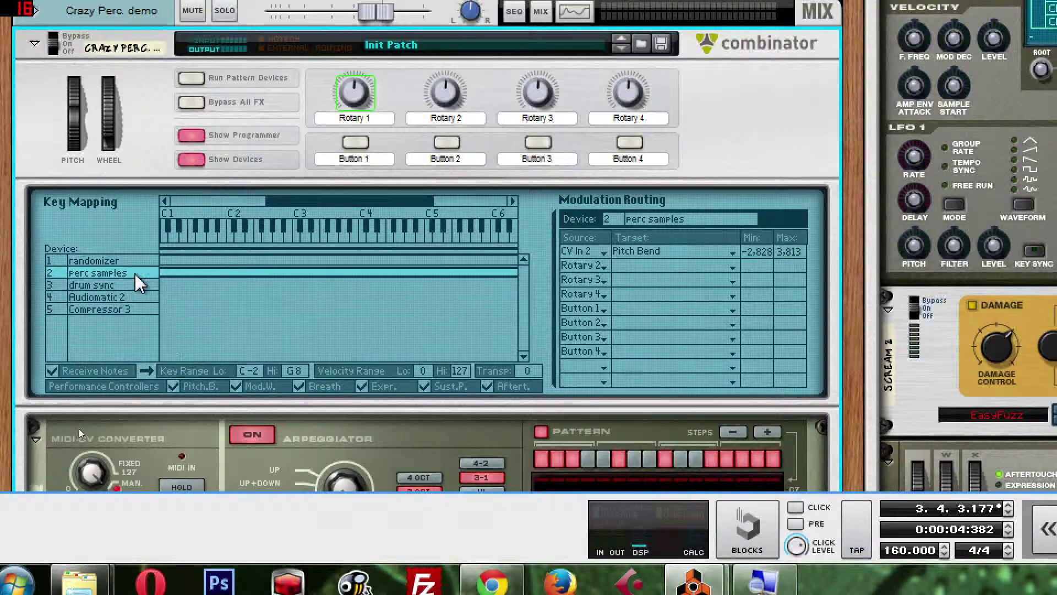
Review the randomizer's CV source and Pattern target, plus the curves of the drum sync Synchronous
click(119, 262)
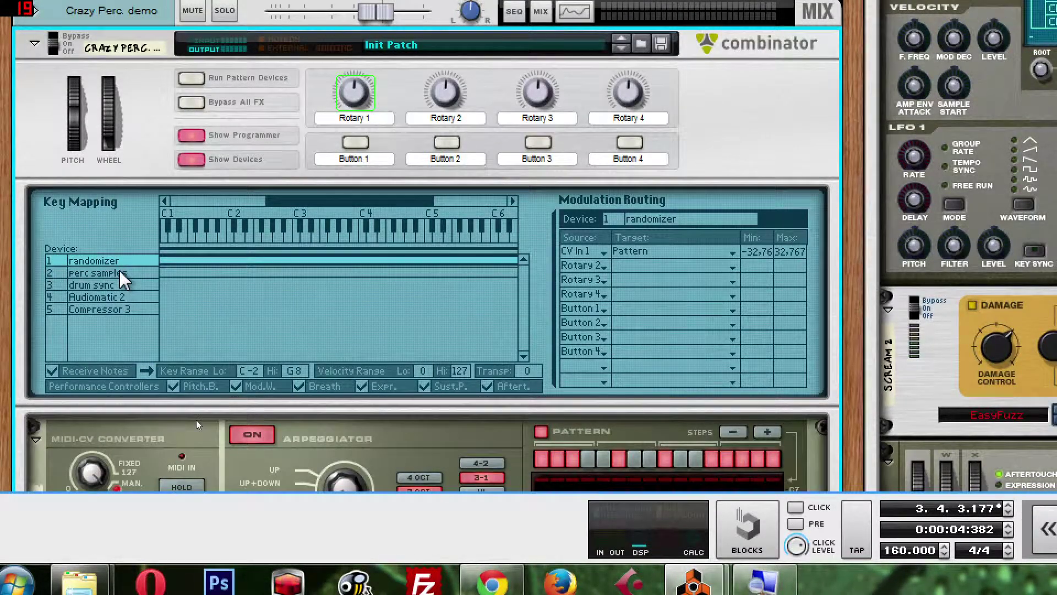
click(581, 252)
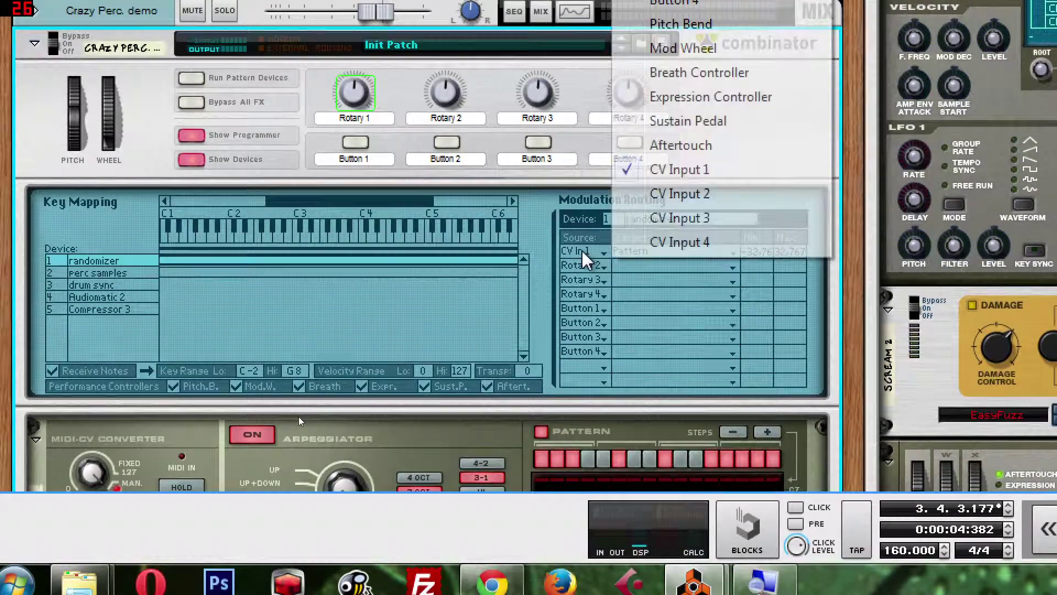
click(540, 255)
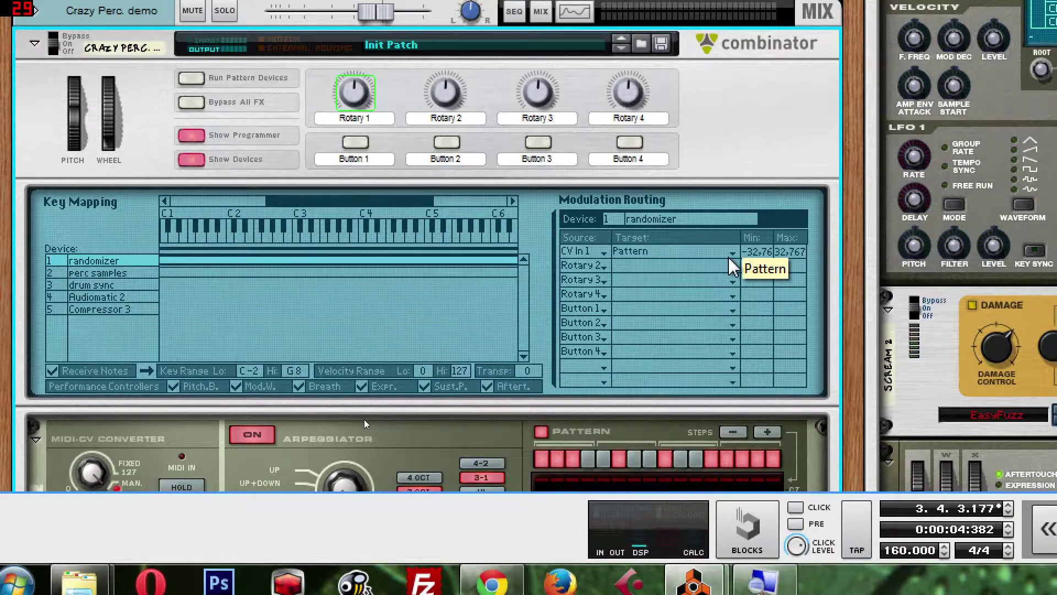
scroll(500, 286, down, 10)
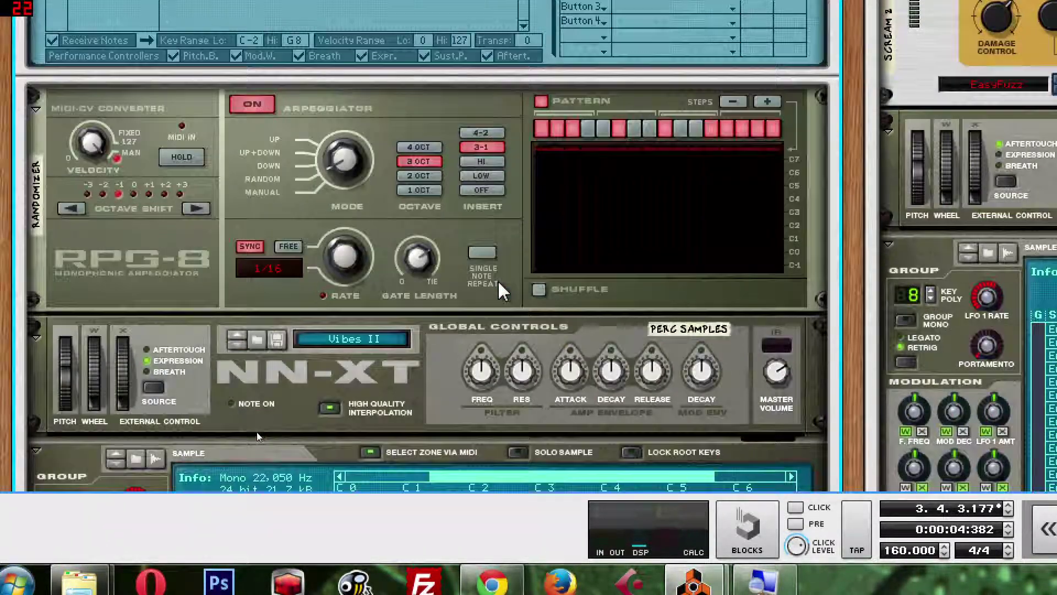
scroll(500, 287, down, 8)
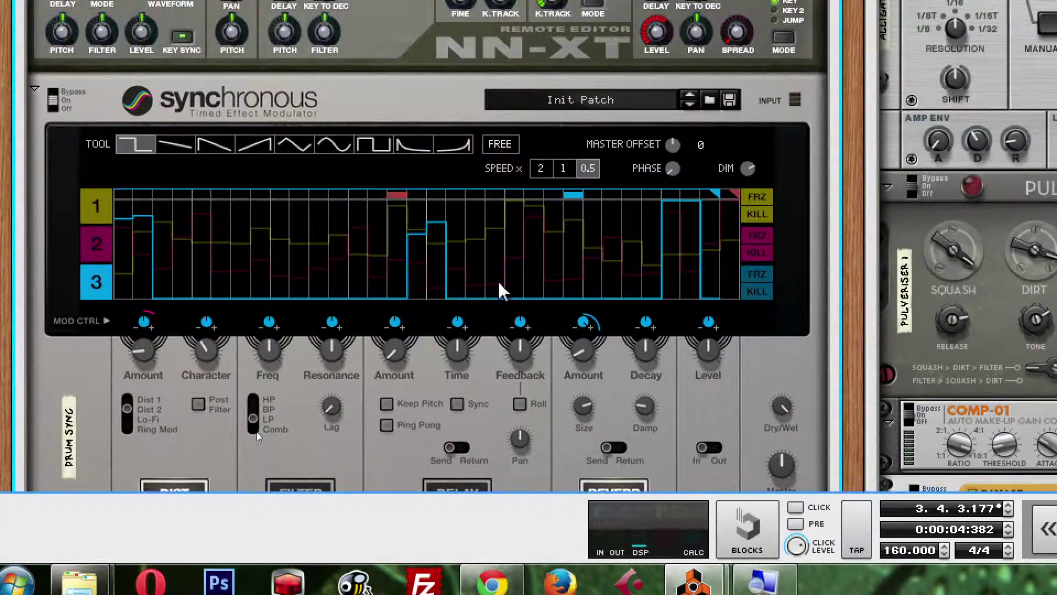
scroll(500, 289, up, 15)
scroll(501, 291, up, 4)
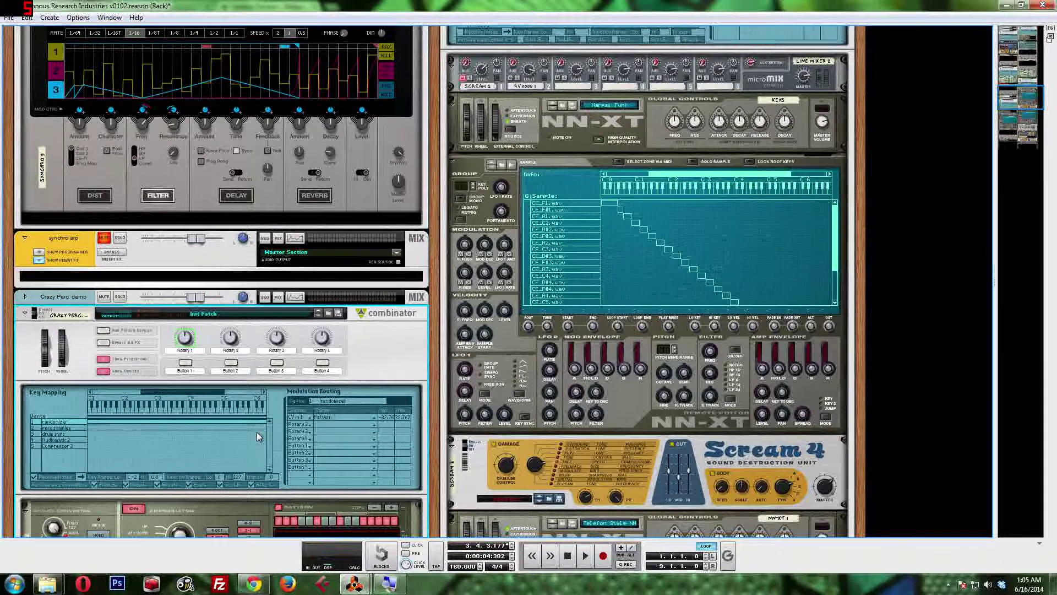
Unmute the SAMPLE MAYHEM and Sync'd drums channels in the main mixer
key(F5)
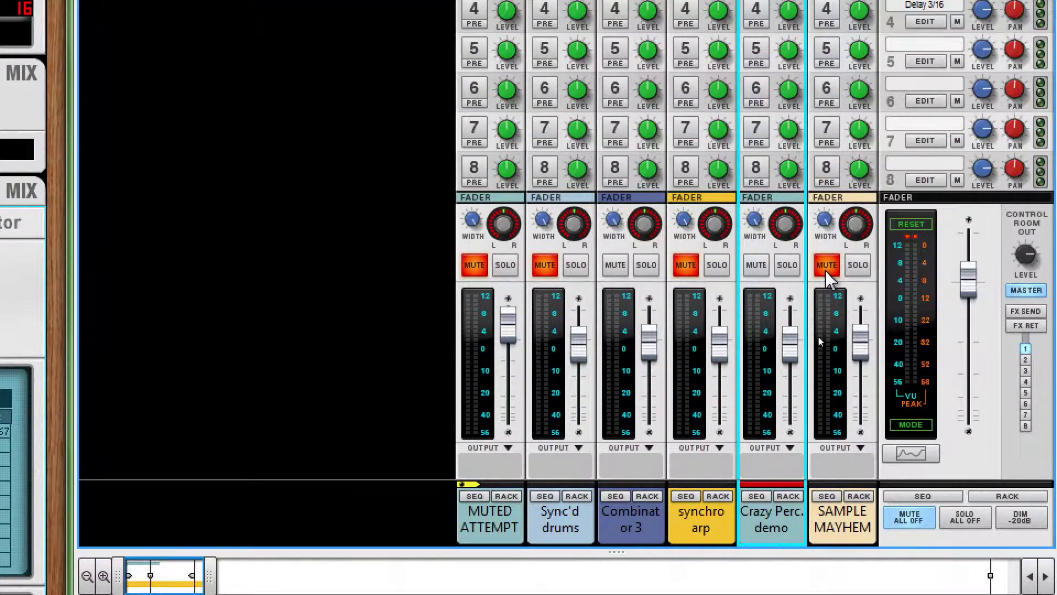
click(826, 265)
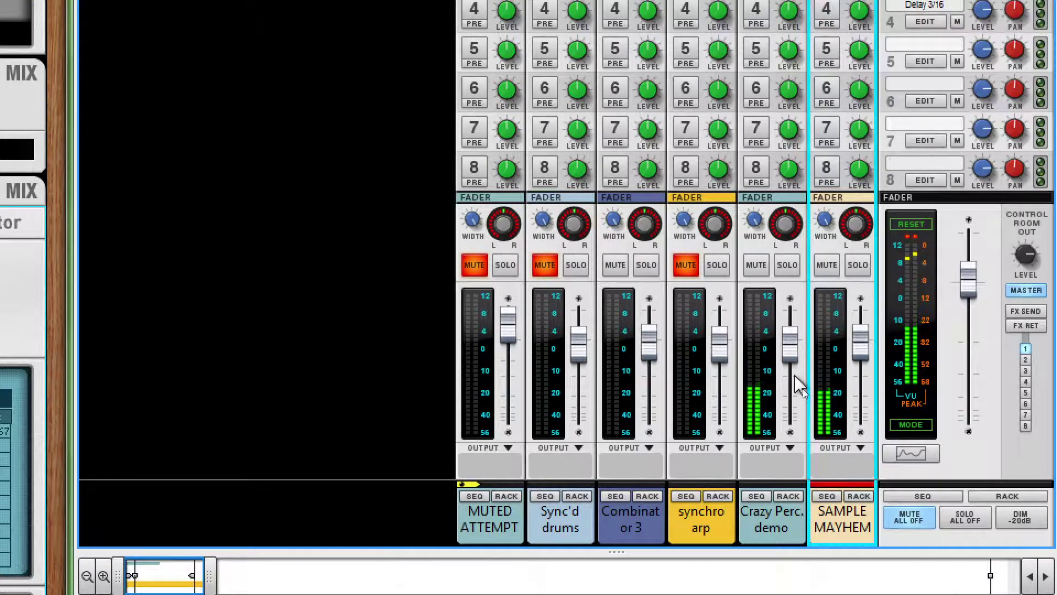
click(548, 265)
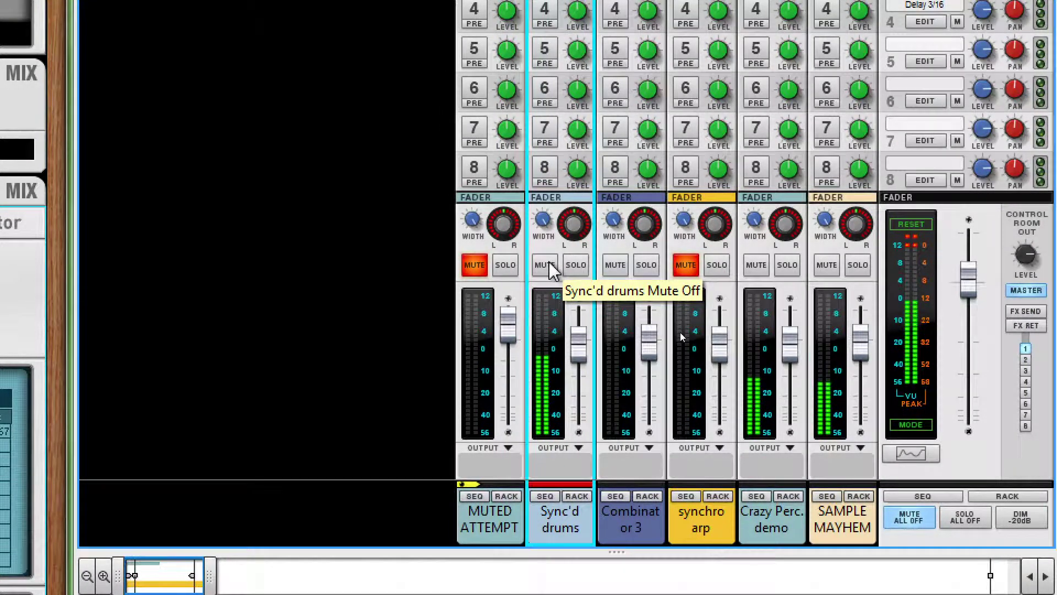
Return to the rack and examine the perc samples' key zones and the drum sync Synchronous modulation curves
key(F7)
key(F6)
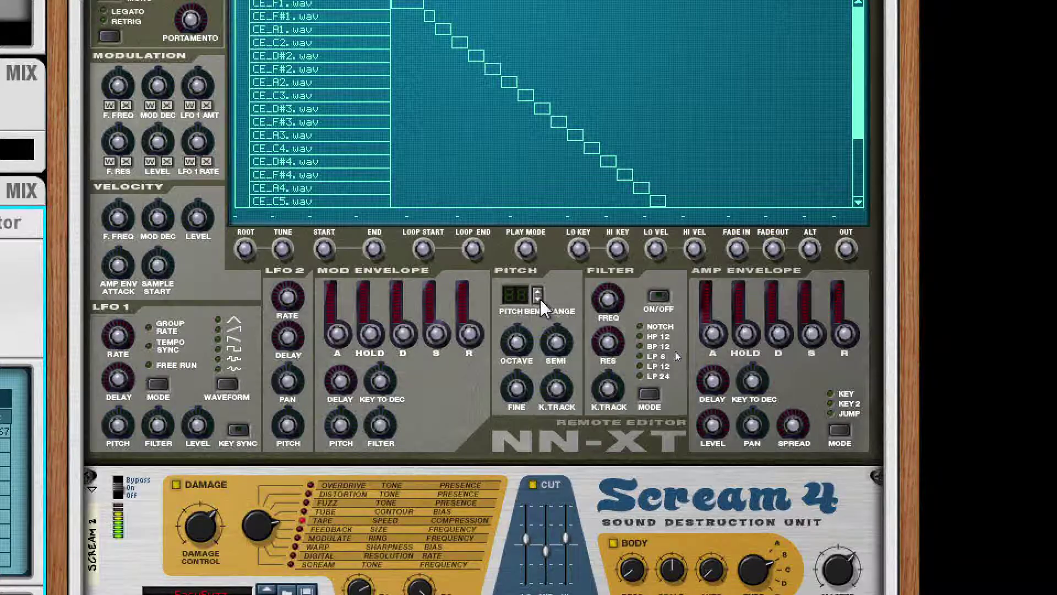
scroll(217, 118, down, 15)
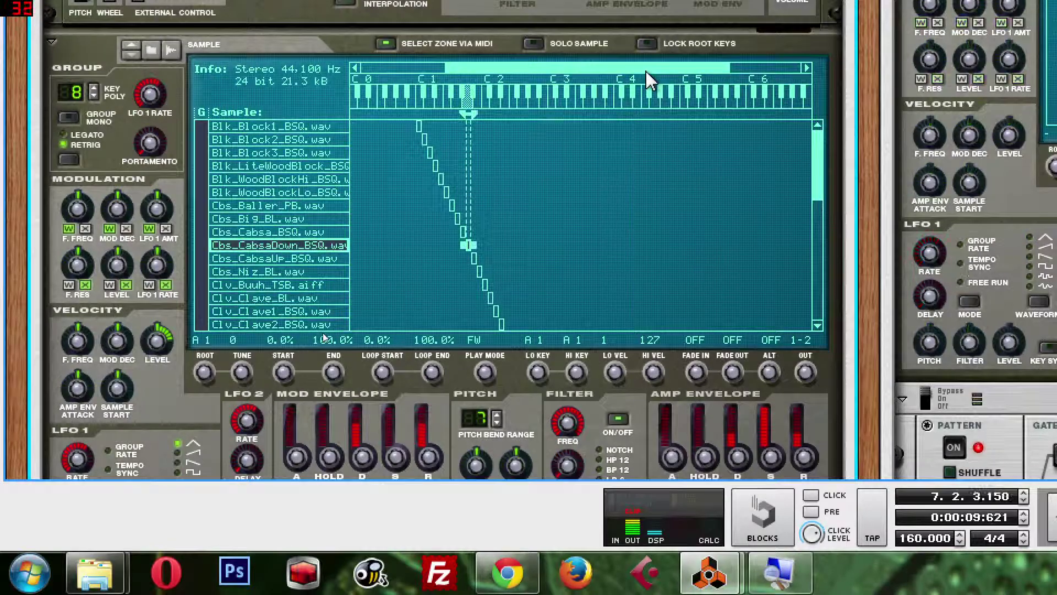
scroll(650, 80, up, 5)
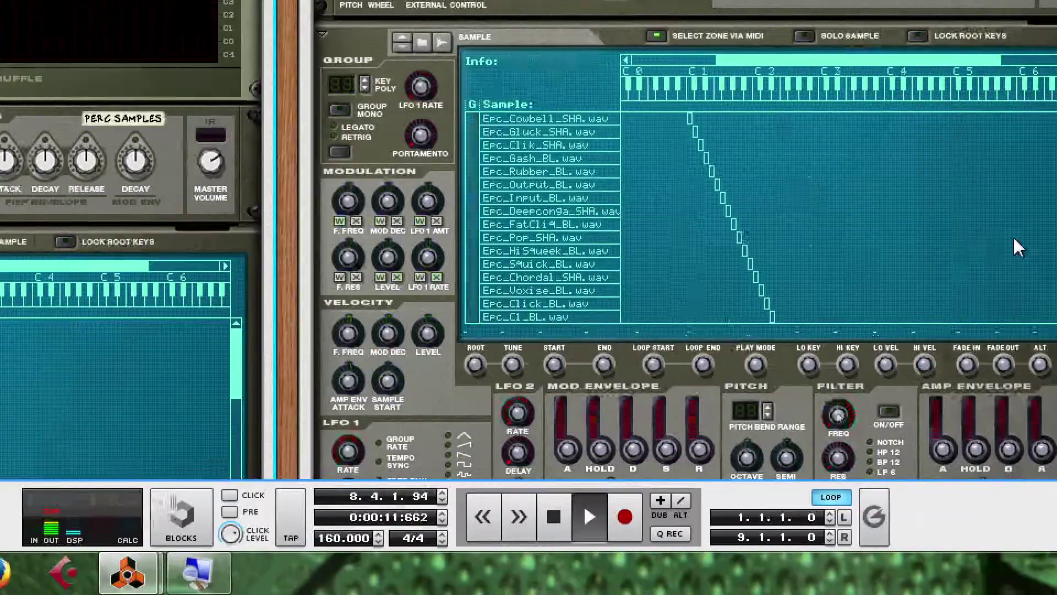
scroll(767, 217, up, 3)
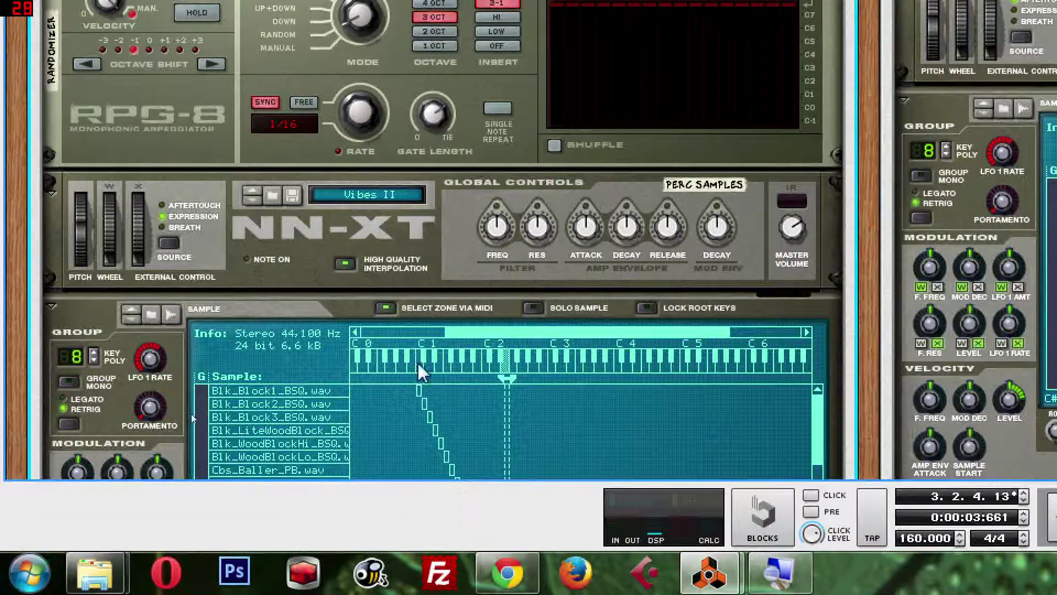
scroll(495, 165, down, 5)
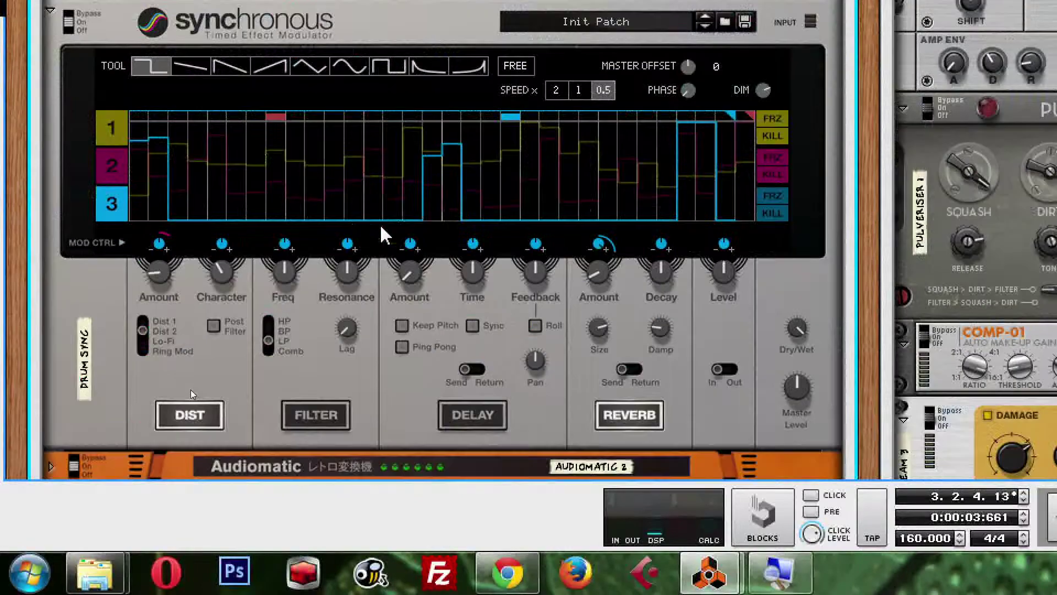
scroll(383, 221, up, 2)
click(380, 189)
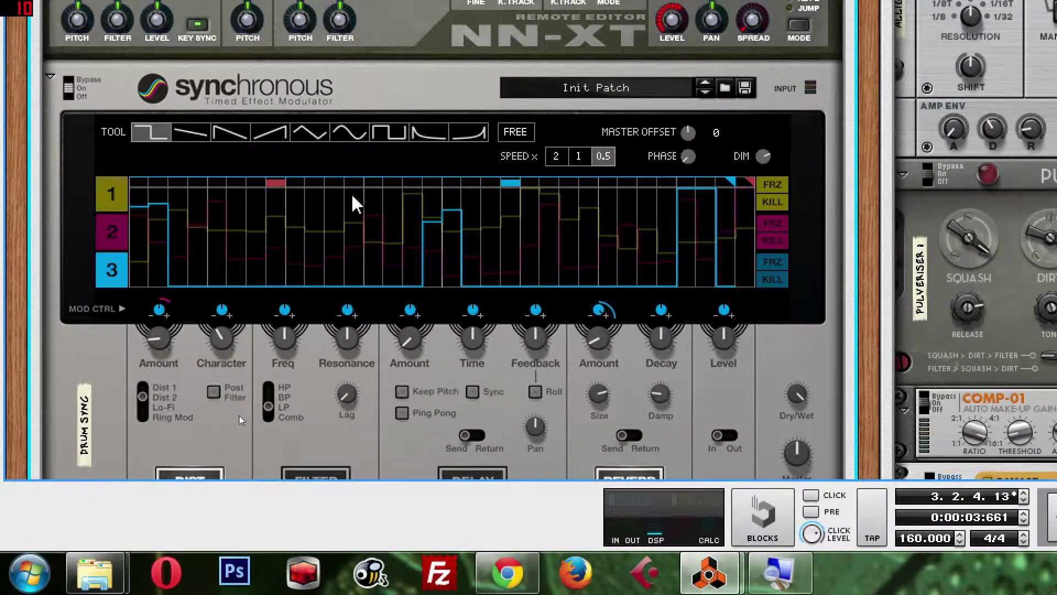